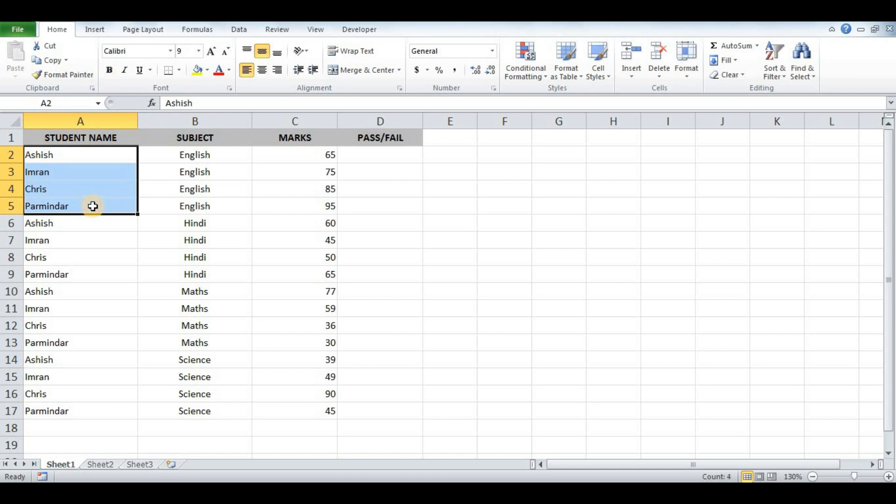
Step: Highlight the English, Hindi and Maths subject rows of the marks table
drag(165, 160, 166, 202)
click(166, 224)
drag(167, 247, 167, 406)
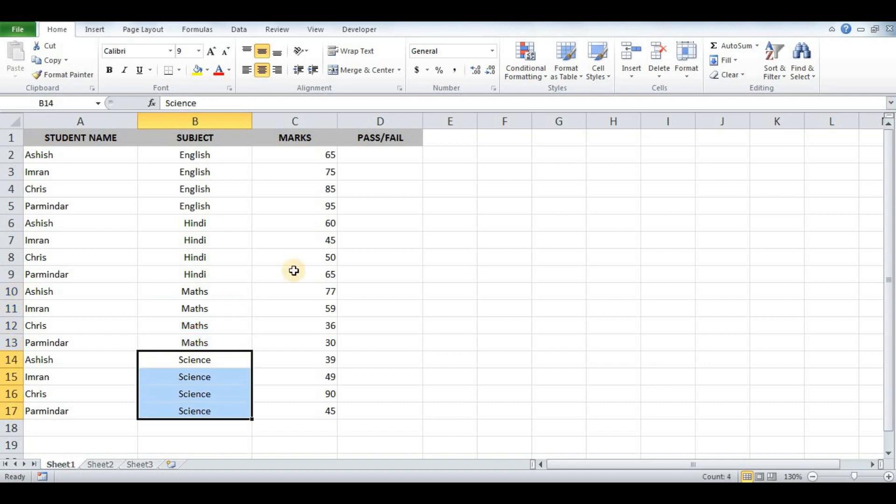
Step: Enter =IF(C2>50,"PASS","FAIL") in D2 so the 65 mark shows PASS
click(392, 155)
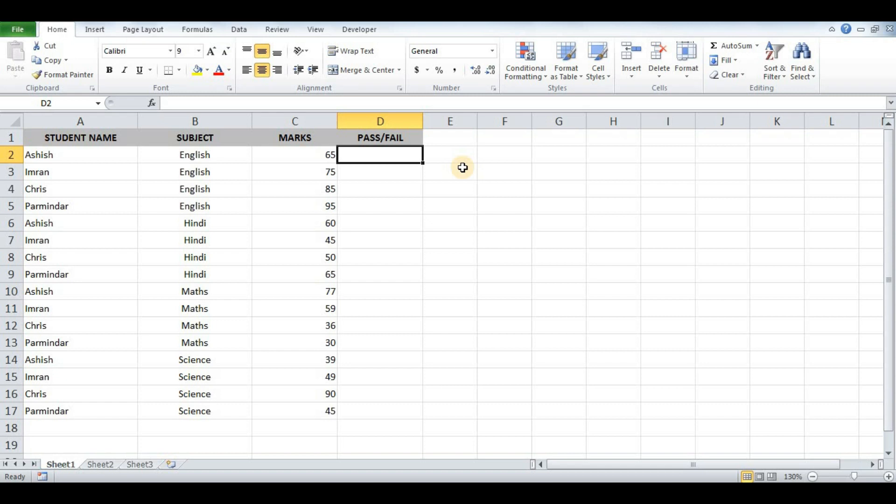
text(=if)
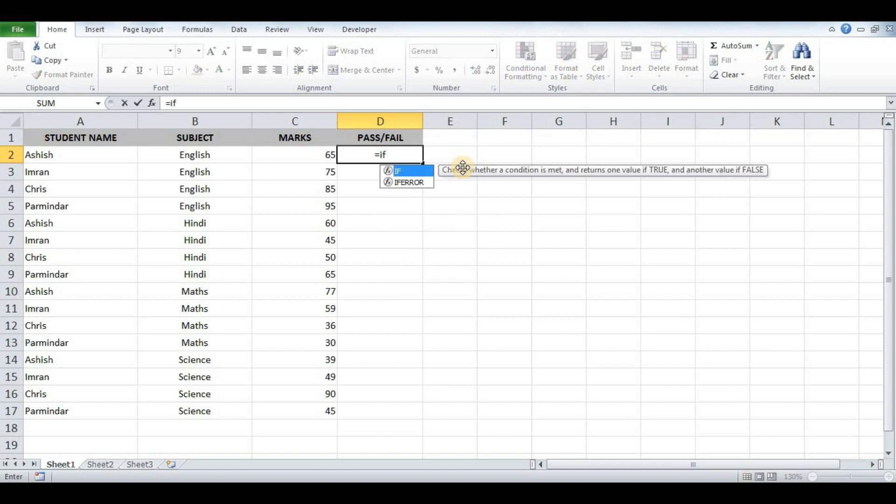
text(()
click(304, 152)
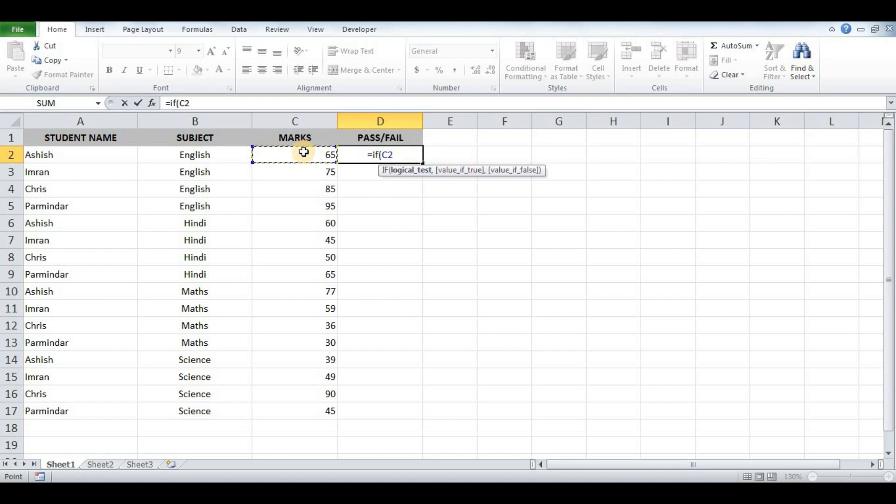
text(>50)
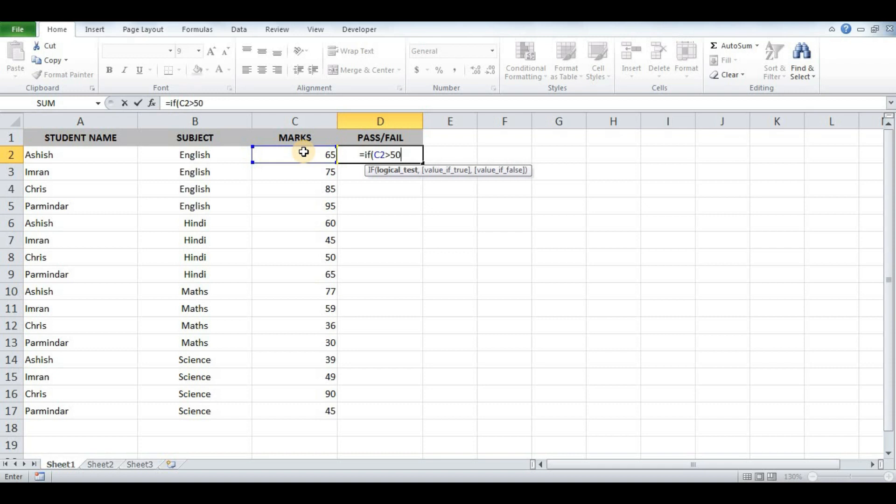
text(,)
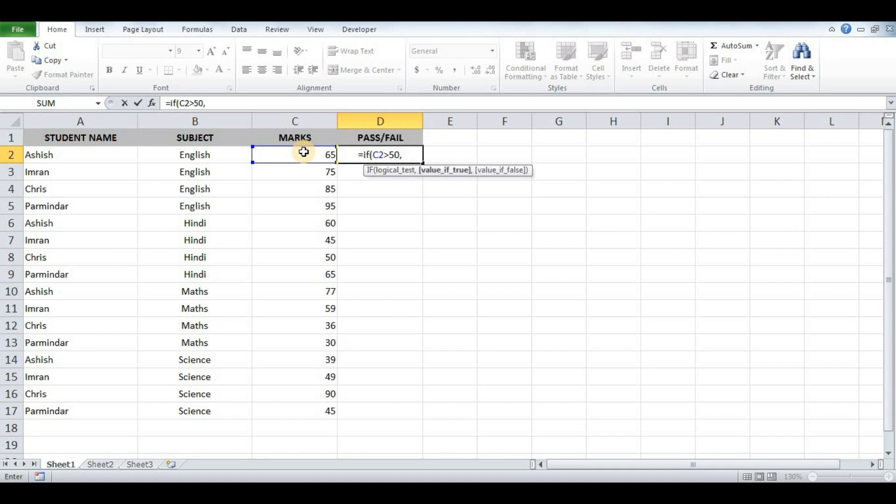
text(")
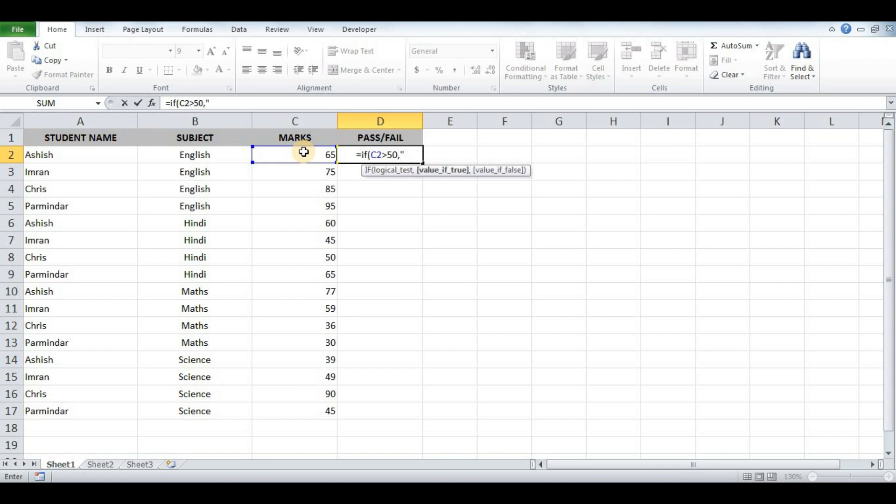
text(PASS")
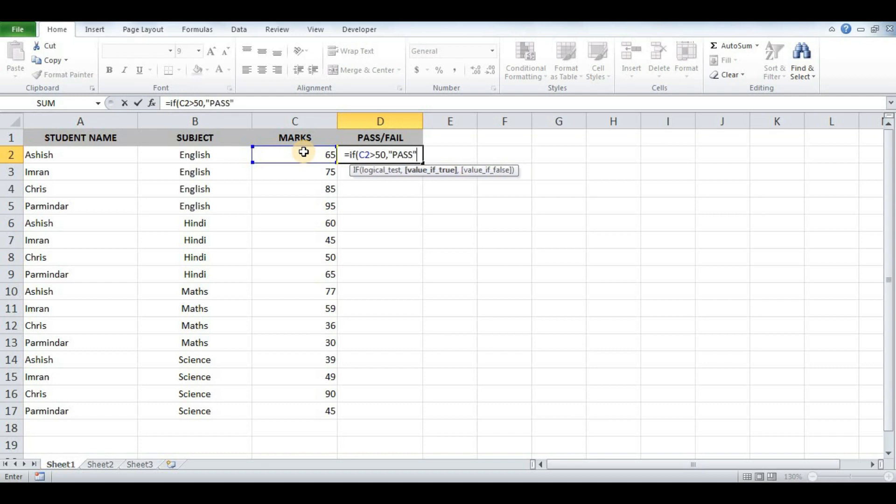
text(,)
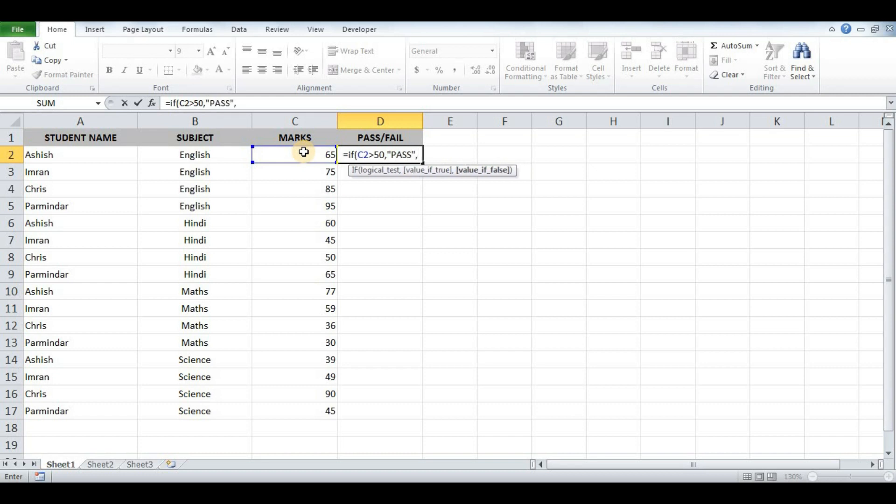
text("FA)
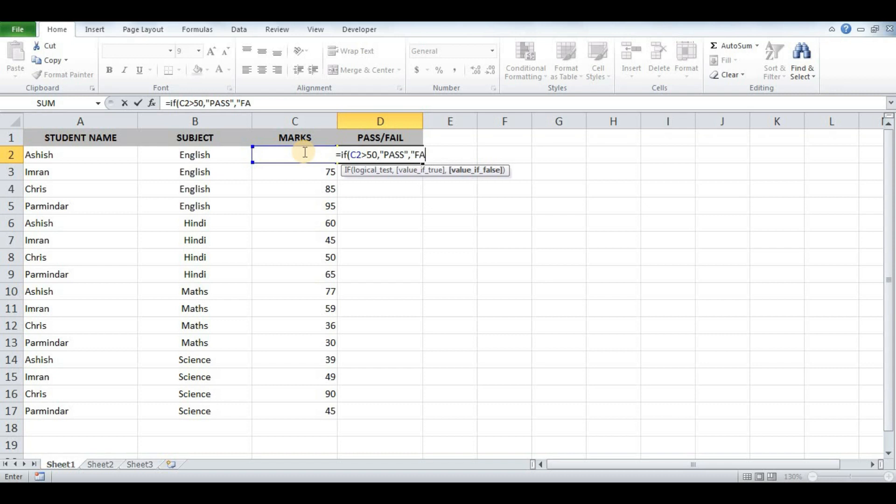
text(IL"))
key(Return)
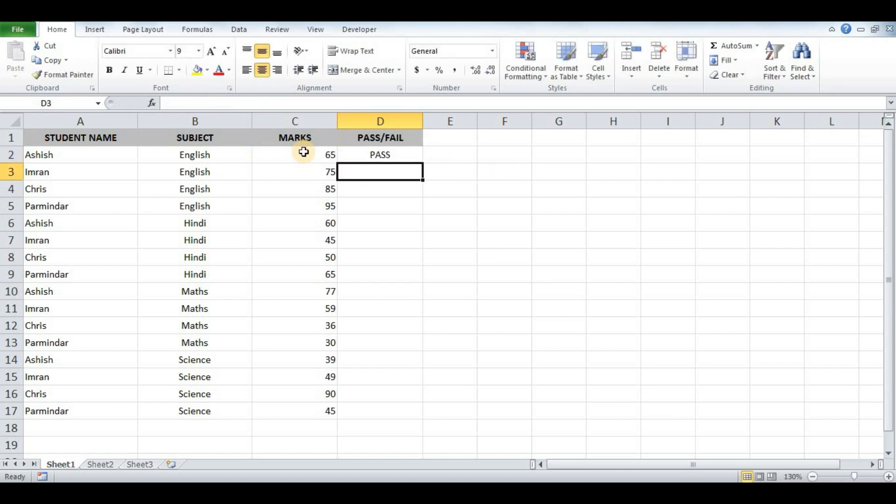
key(Up)
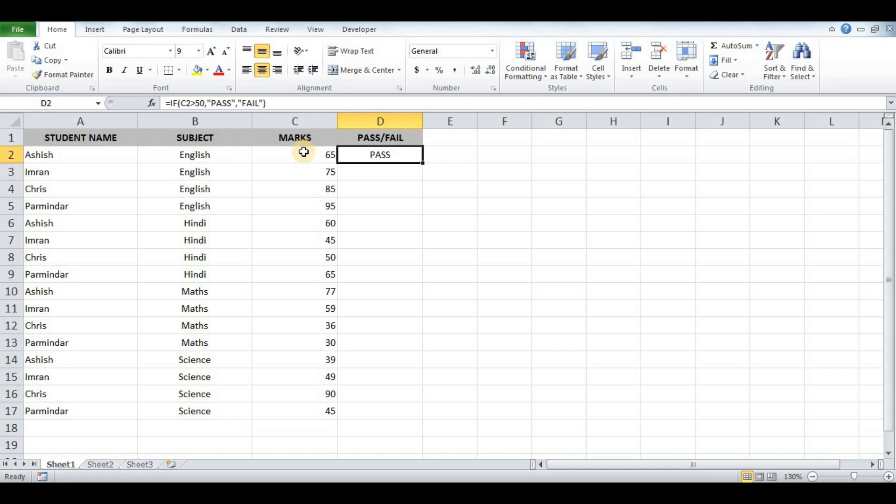
Step: Inspect the "PASS" argument of D2's formula in the formula bar, leaving it unchanged
click(212, 102)
drag(212, 102, 264, 102)
click(241, 102)
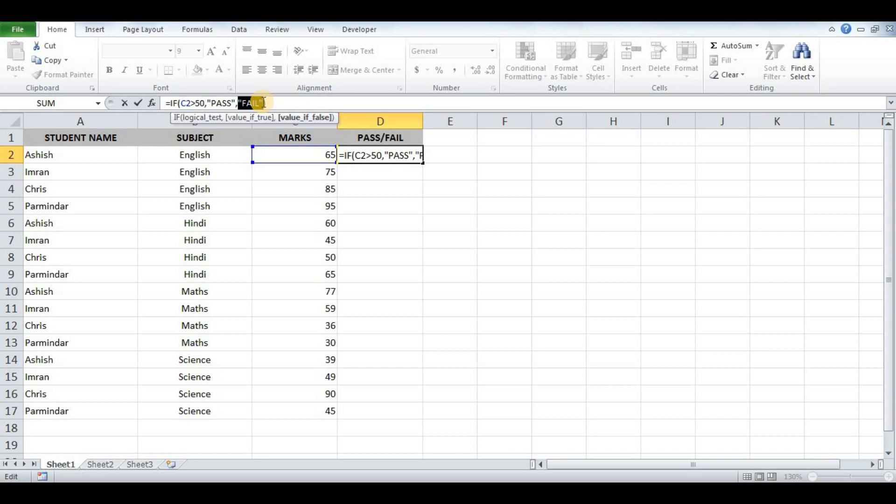
key(ctrl+Return)
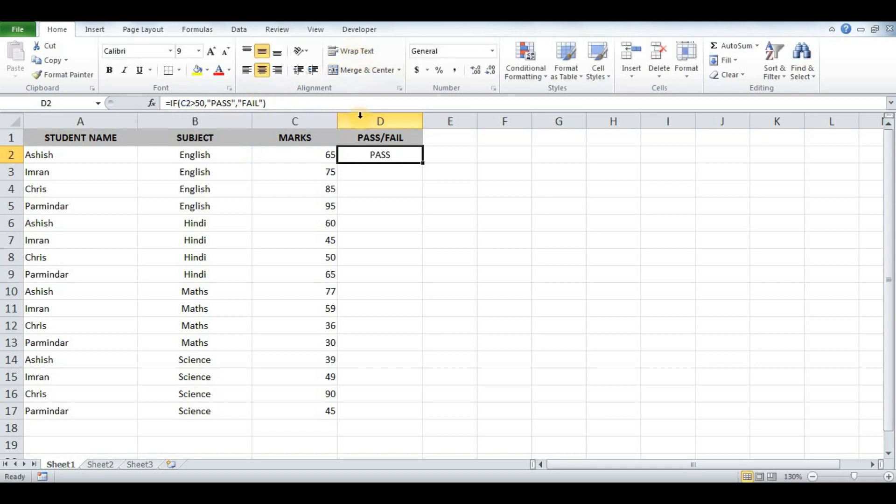
Step: Check the D1 PASS/FAIL header, then reopen D2's formula for editing
click(348, 138)
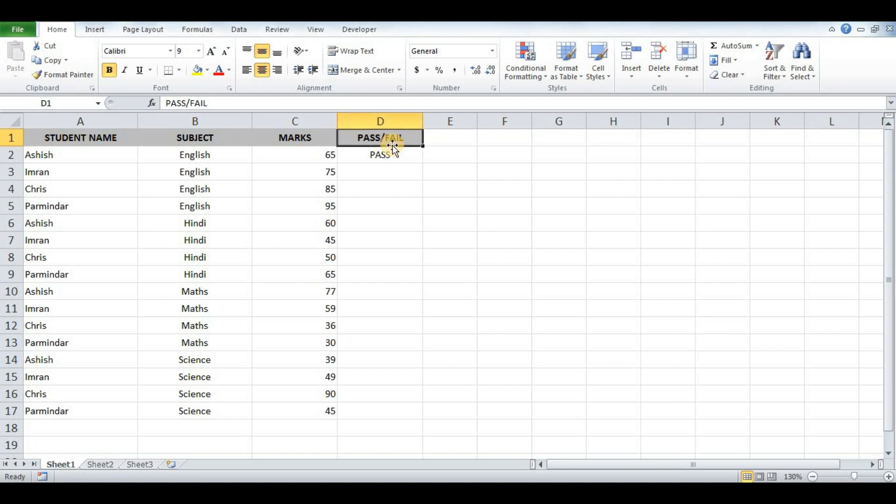
key(Down)
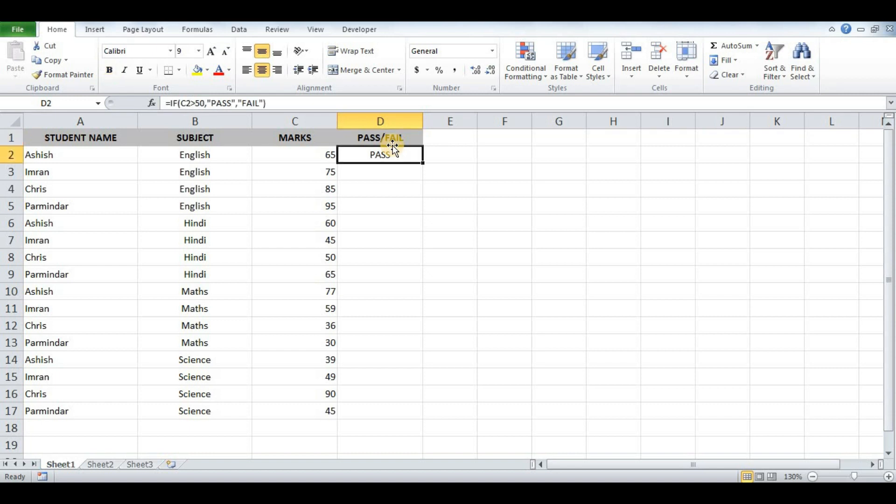
key(F2)
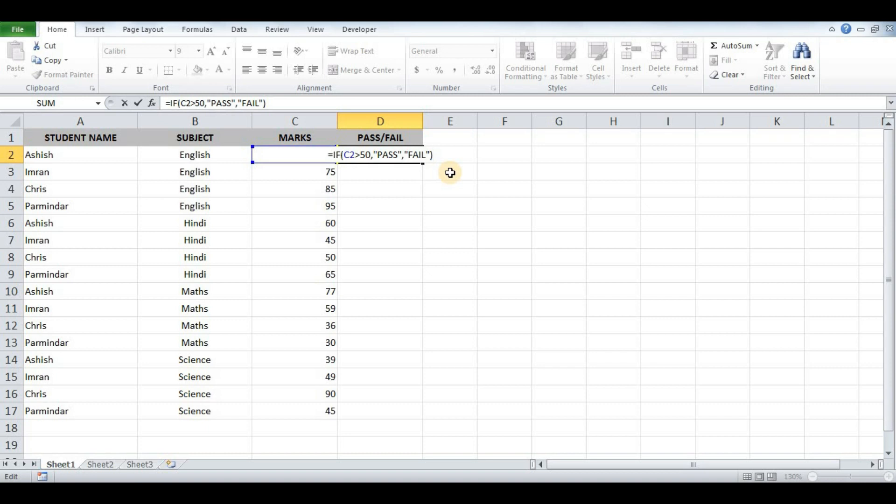
Step: Replace the "PASS" argument with LEFT($D$1,4) in D2's formula
key(Left)
key(Left)
key(Left)
key(Left)
key(Left)
key(Left)
key(Left)
key(Left)
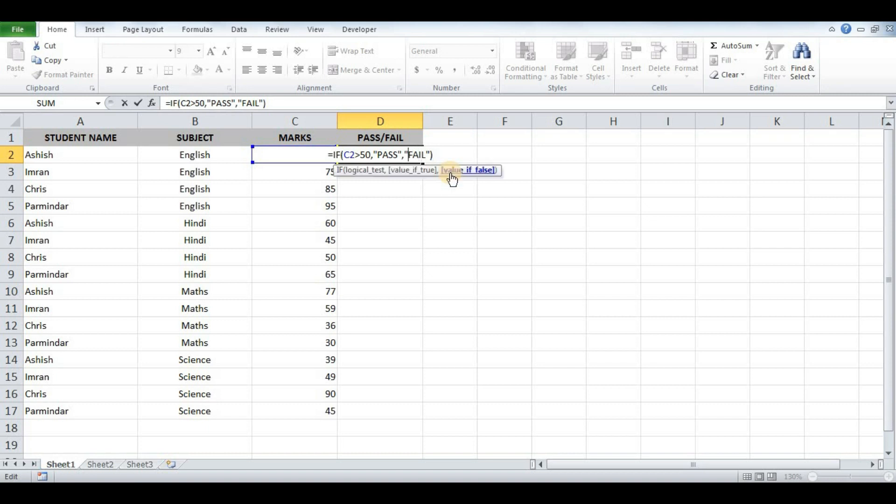
key(shift+Left)
key(shift+Left)
key(shift+Left)
key(shift+Left)
key(shift+Left)
key(shift+Left)
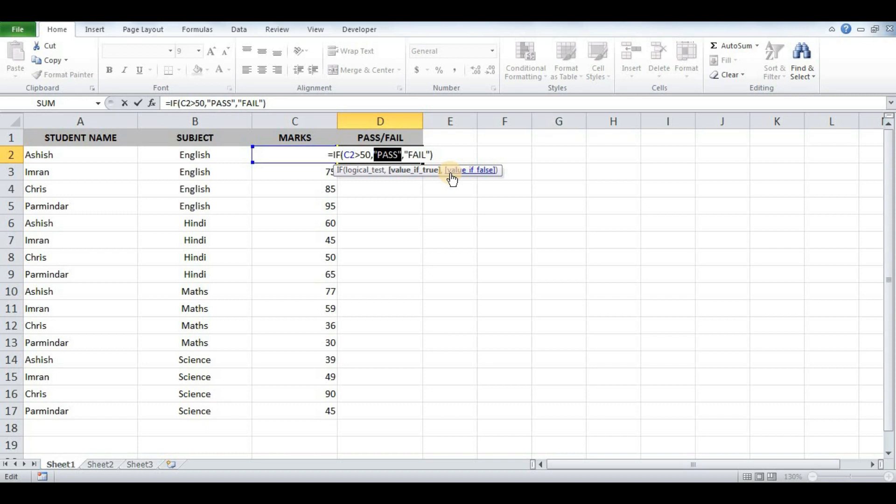
text(LEFT()
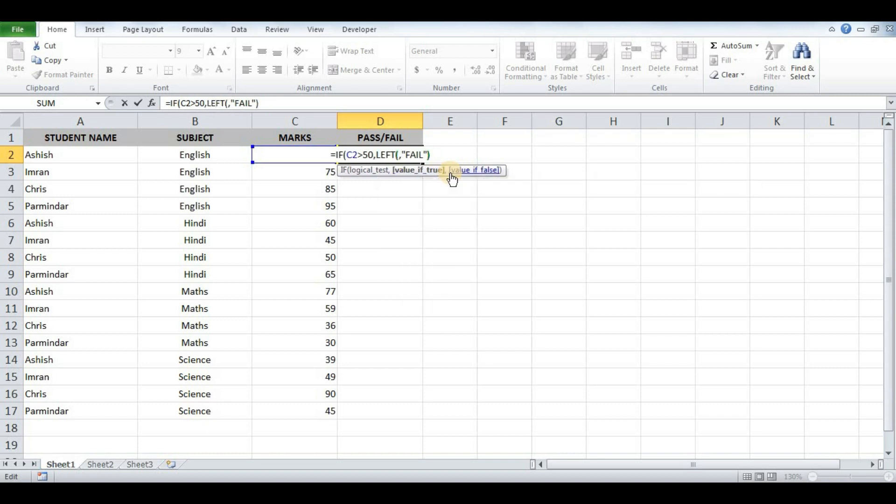
click(406, 134)
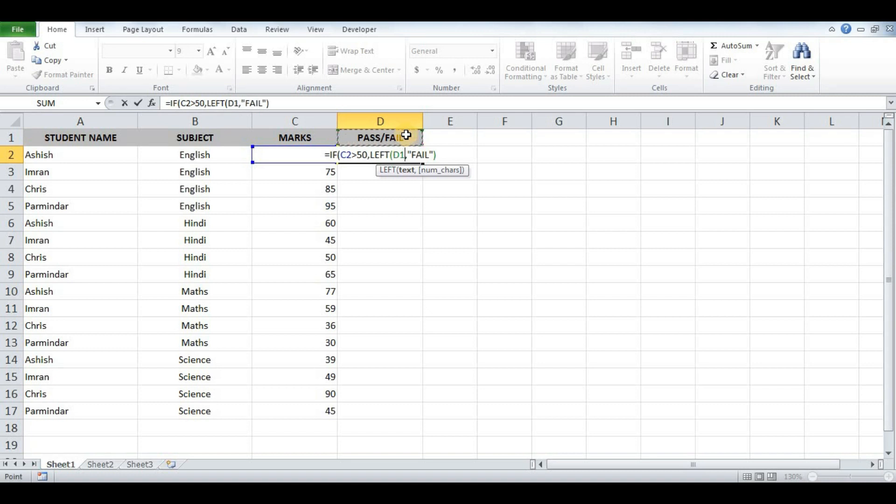
key(F4)
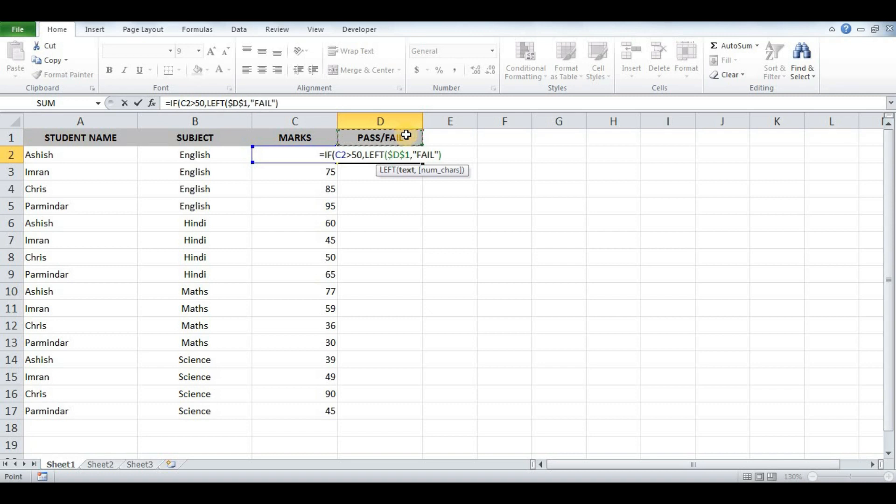
text(,4)
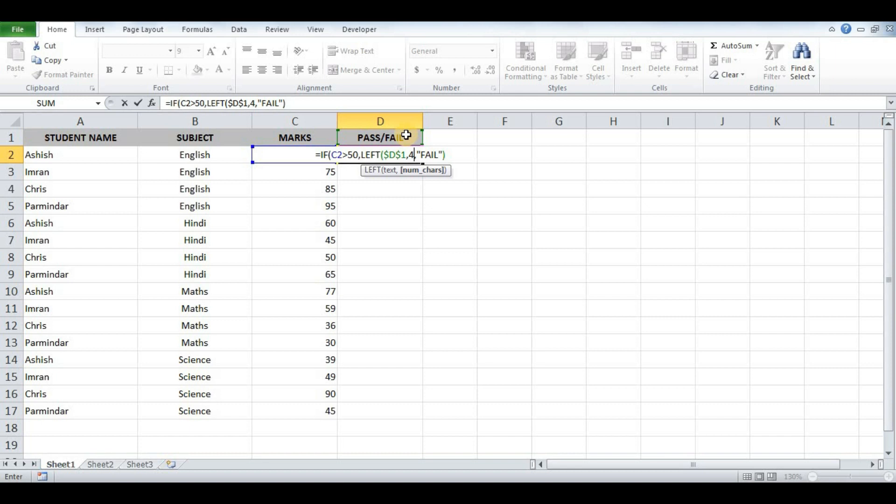
text())
Step: Replace the "FAIL" argument with RIGHT(D1,4) in D2's formula
key(F2)
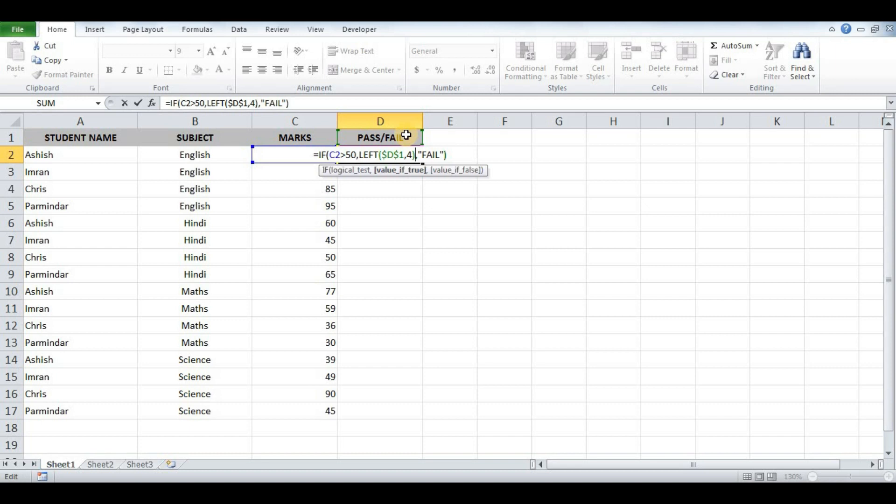
key(Right)
key(shift+Right)
key(shift+Right)
key(shift+Right)
key(shift+Right)
key(shift+Right)
key(shift+Right)
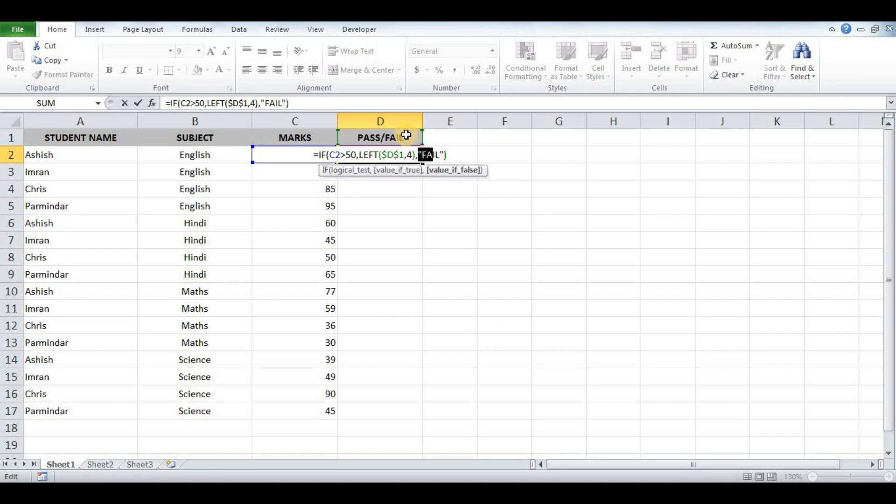
key(Delete)
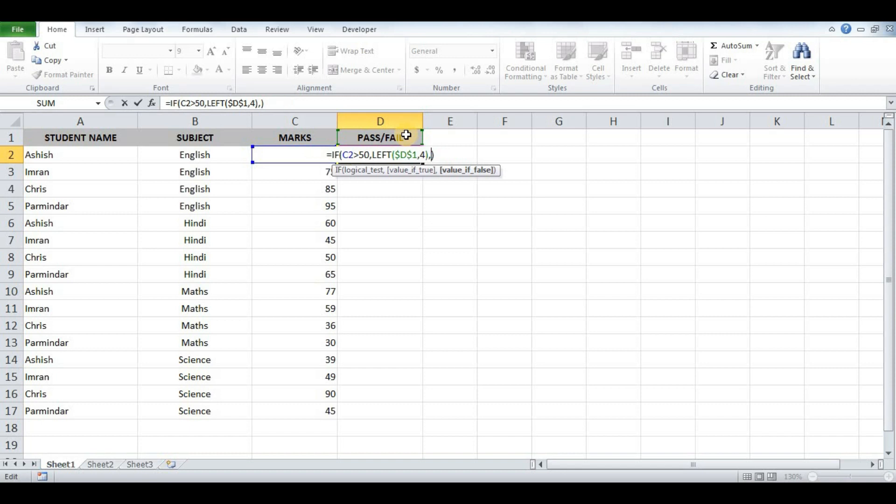
text(RIGHT)
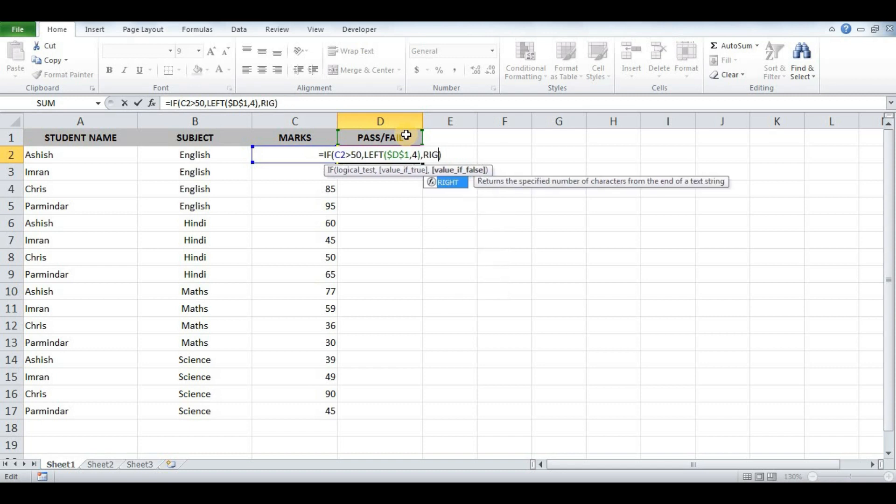
text(()
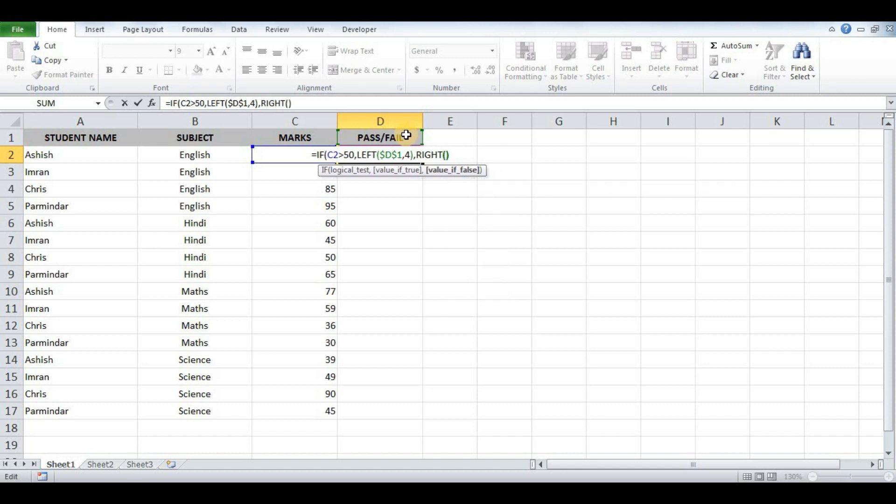
key(Left)
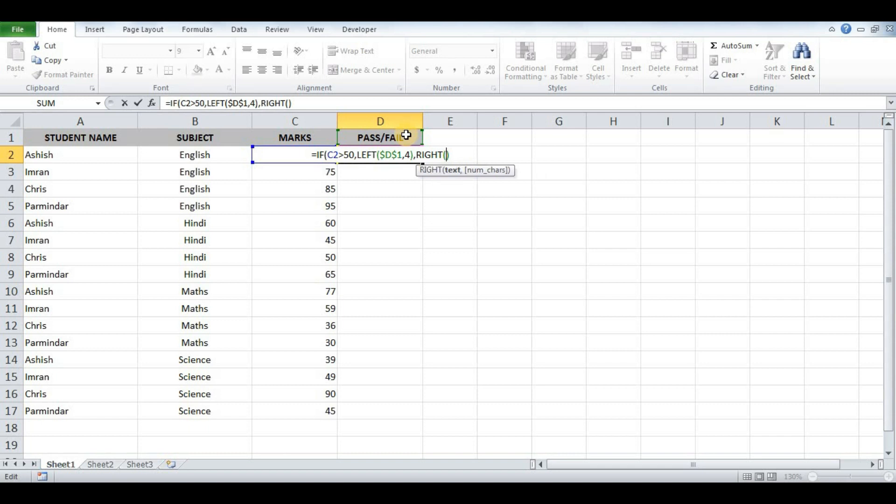
click(406, 135)
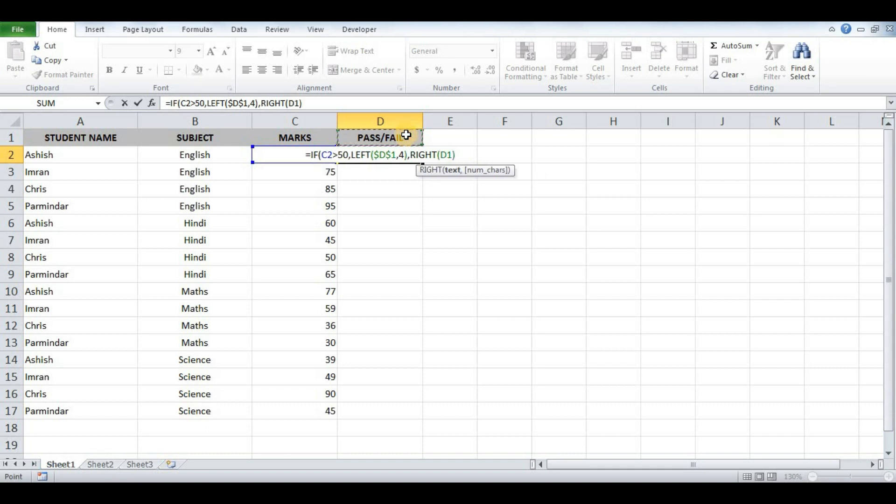
text(,)
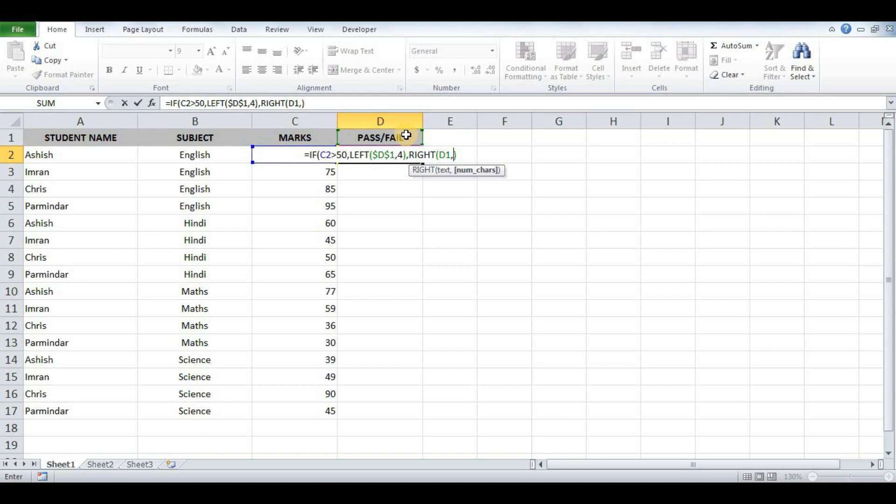
text(4)
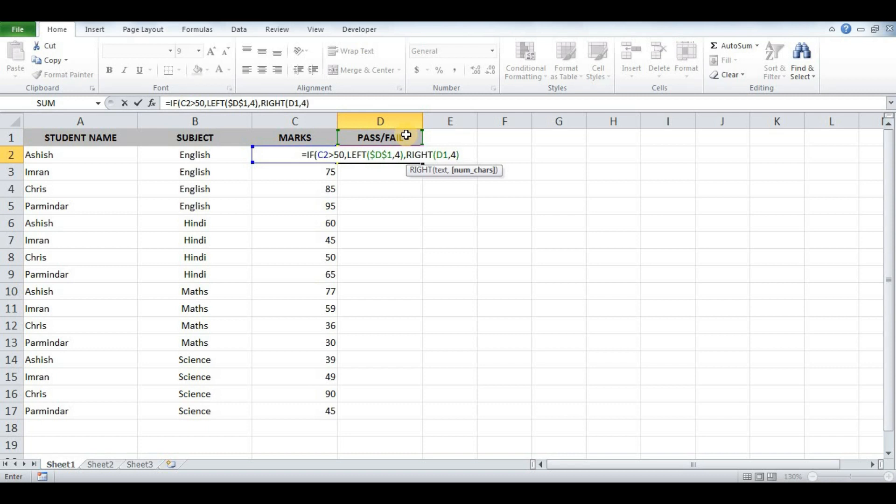
text())
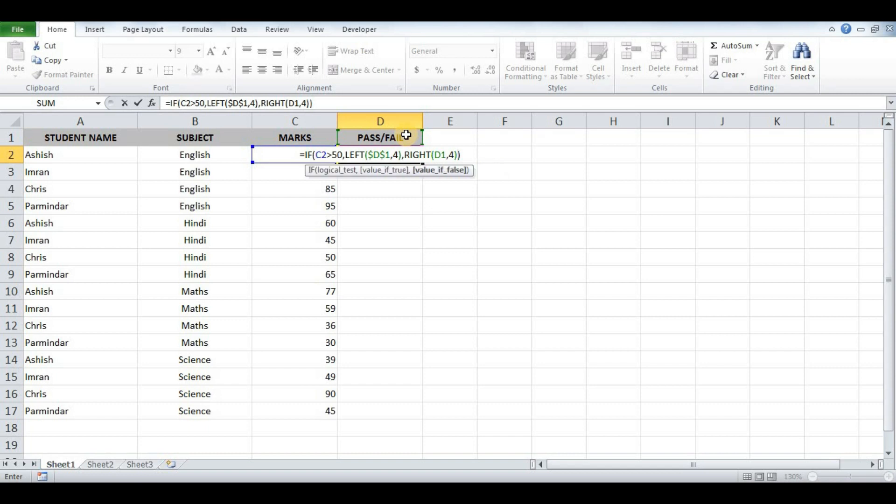
Step: Change RIGHT's reference to $D$1, commit D2's formula showing PASS, and start selecting down column D
click(441, 155)
key(F4)
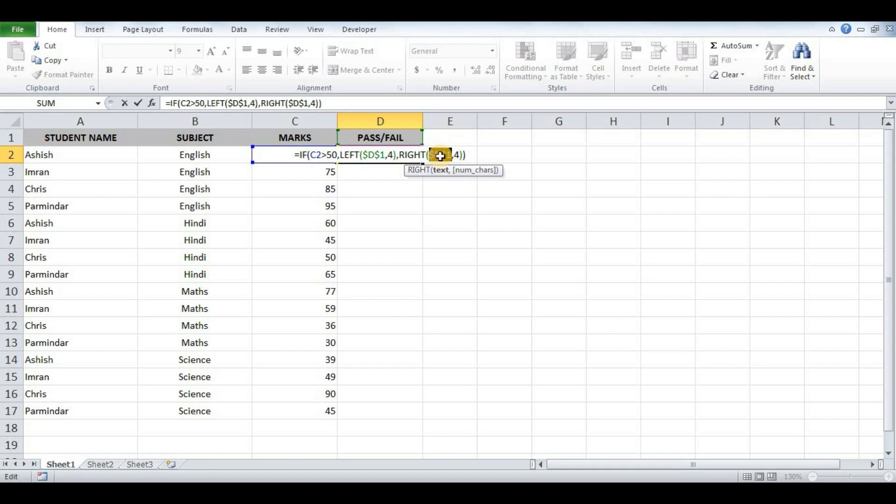
key(Return)
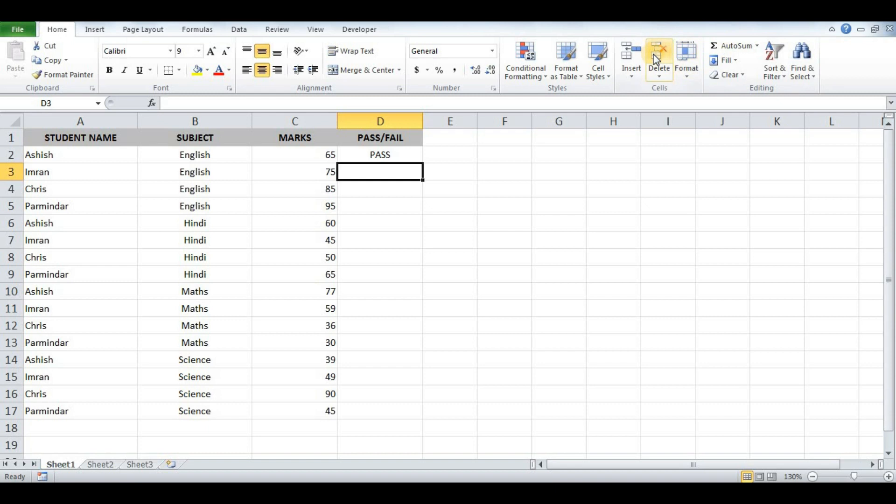
key(Up)
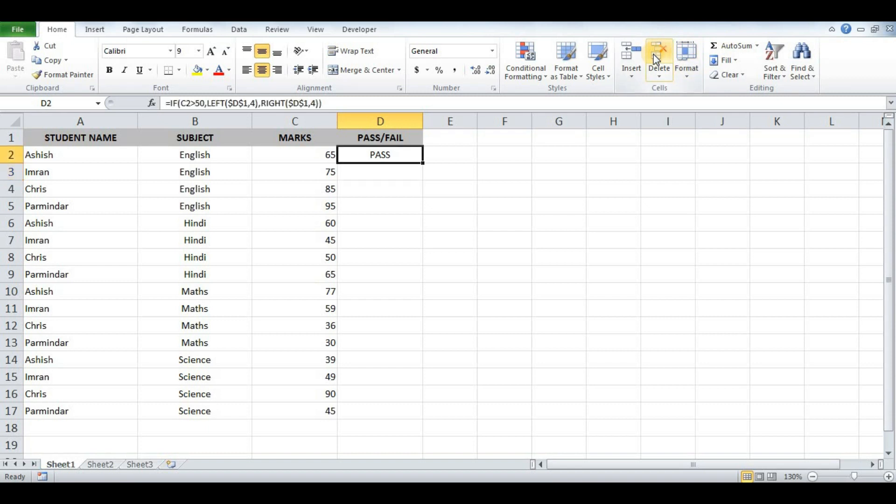
key(shift+Down)
key(shift+Down)
key(shift+Down)
key(shift+Down)
key(shift+Down)
key(shift+Down)
key(shift+Down)
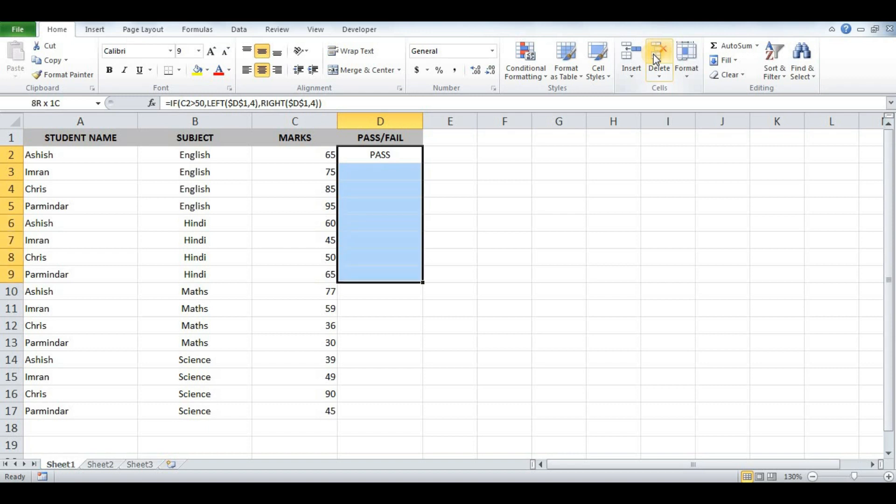
Step: Fill D2's PASS/FAIL formula down through D17 for all 16 students
key(shift+Down)
key(shift+Down)
key(shift+Down)
key(shift+Down)
key(shift+Down)
key(shift+Down)
key(shift+Down)
key(shift+Down)
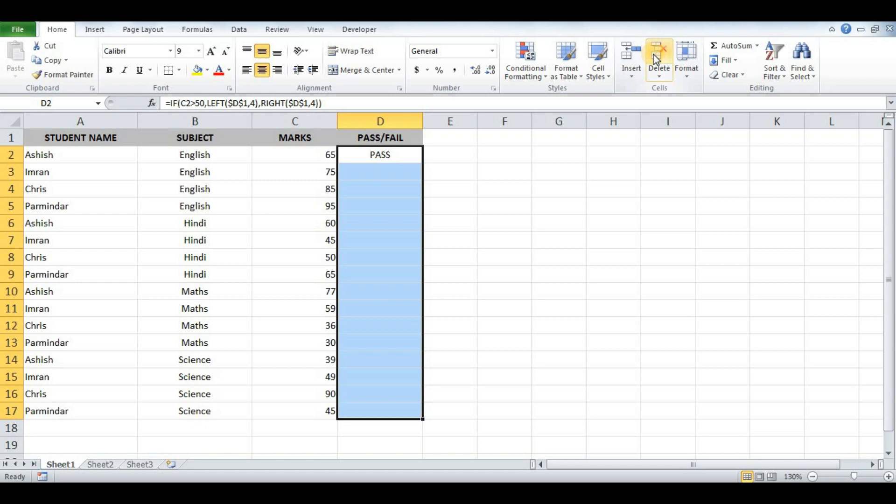
key(ctrl+d)
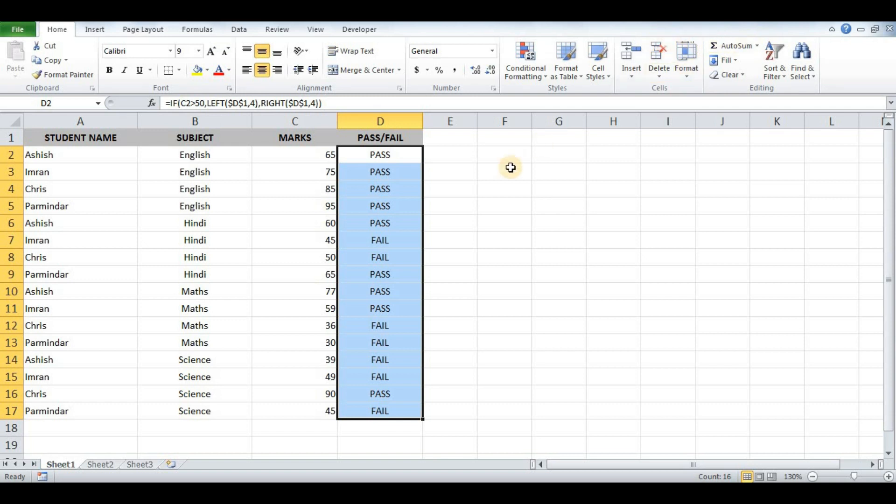
click(502, 138)
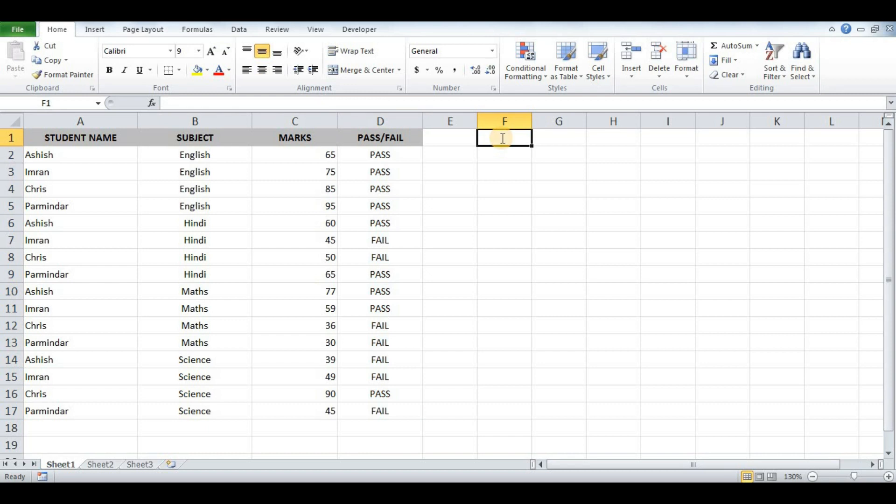
Step: Type the headings COUNTIF, COUNTIFS, SUMIF and SUMIFS into F1 through I1
text(COUNTIF)
key(Tab)
text(COUNT)
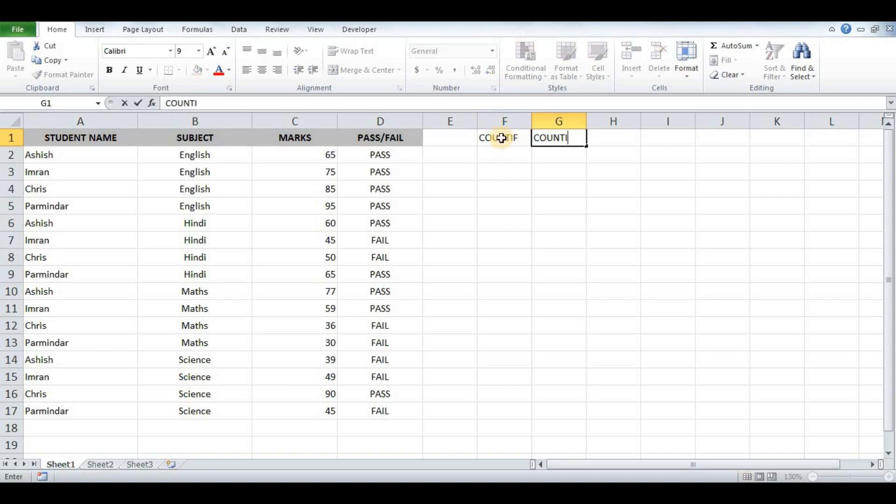
text(IFS)
key(Tab)
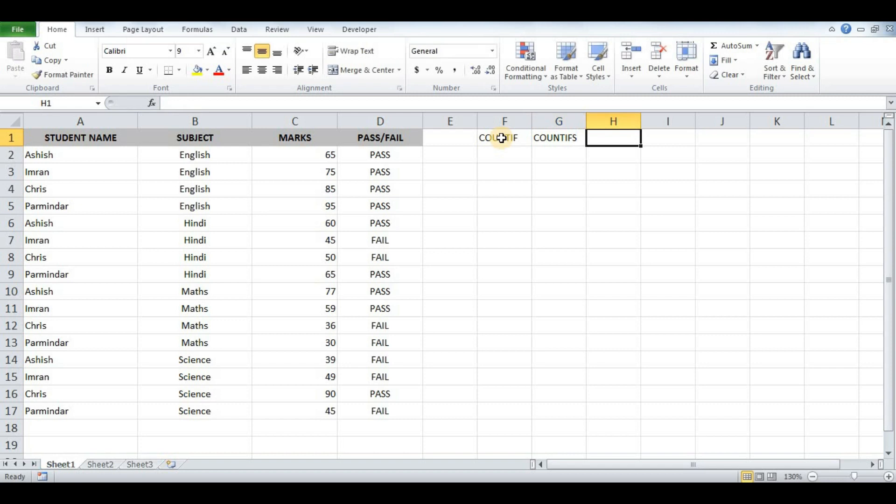
text(SUMIF)
key(Tab)
text(SUMIFS)
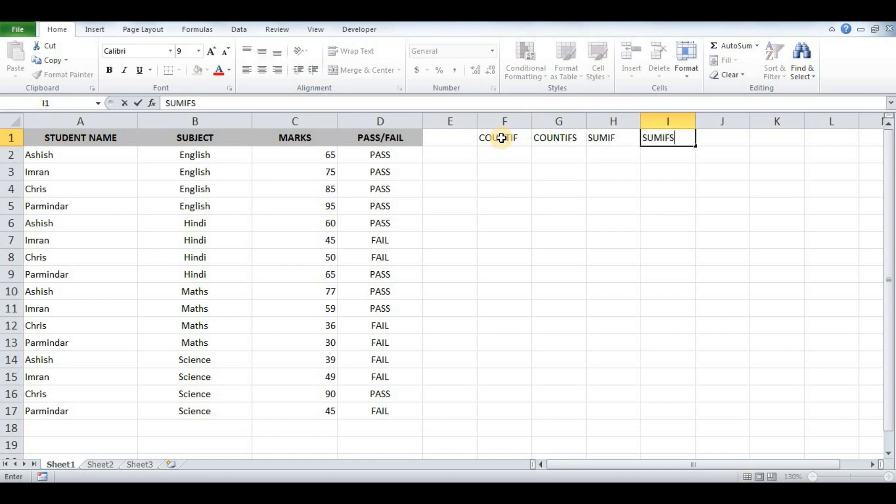
key(Return)
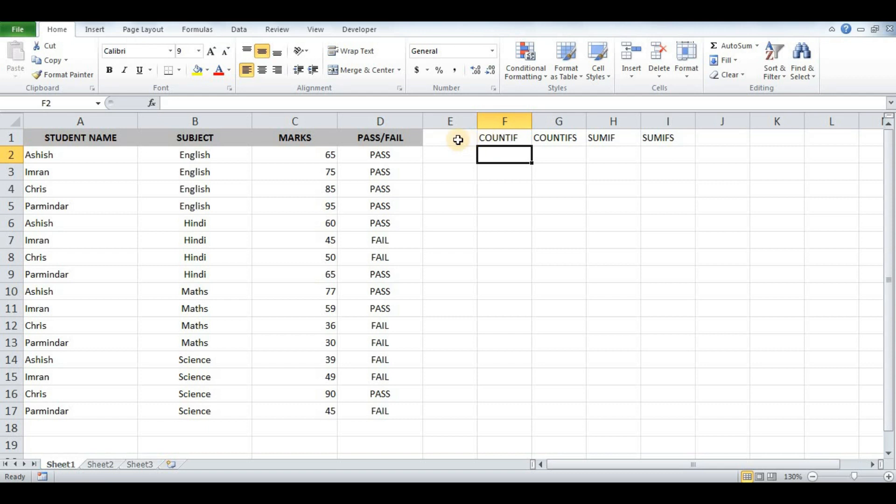
Step: Enter =COUNTIF(D2:D17,"PASS") in F2, returning 9 passes
text(=)
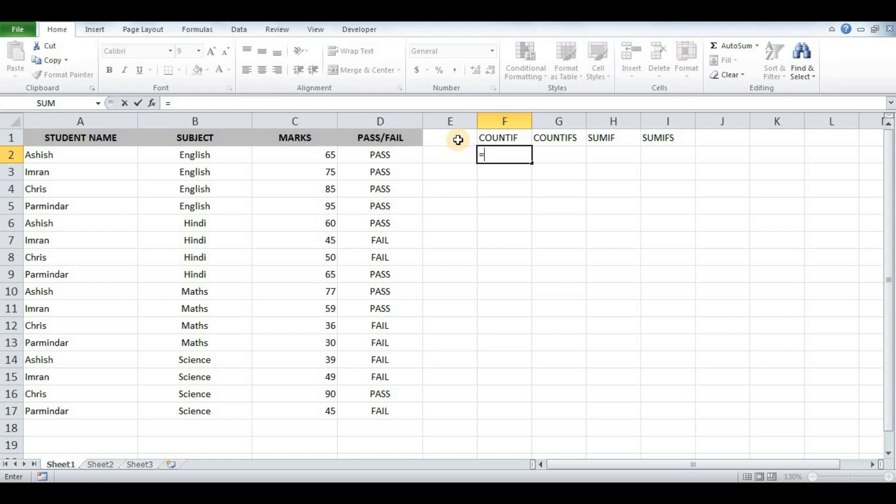
text(COUNTI)
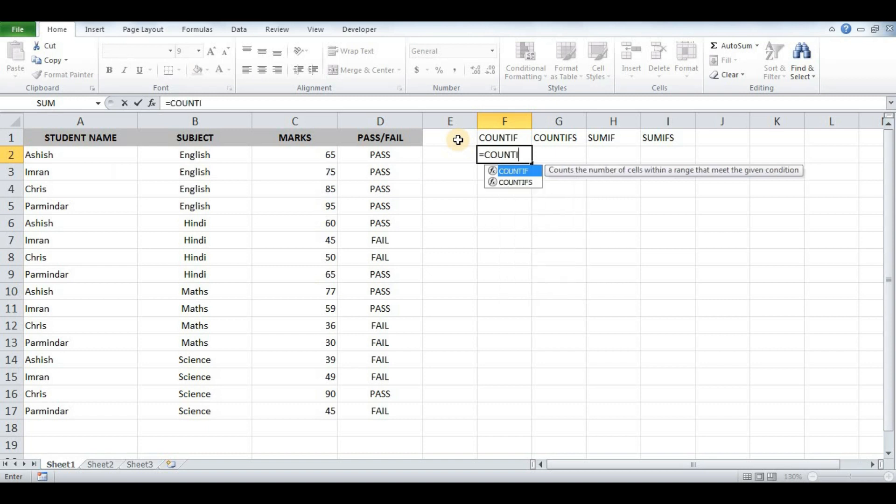
text(F()
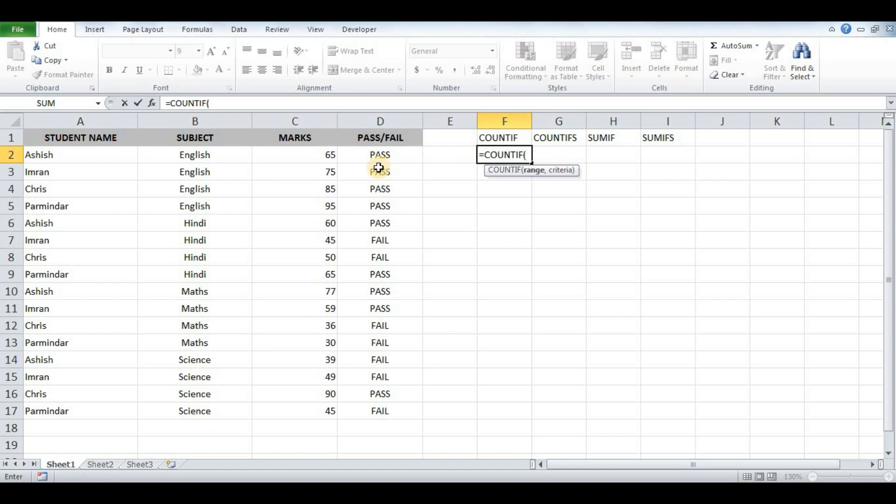
click(407, 154)
drag(409, 209, 401, 407)
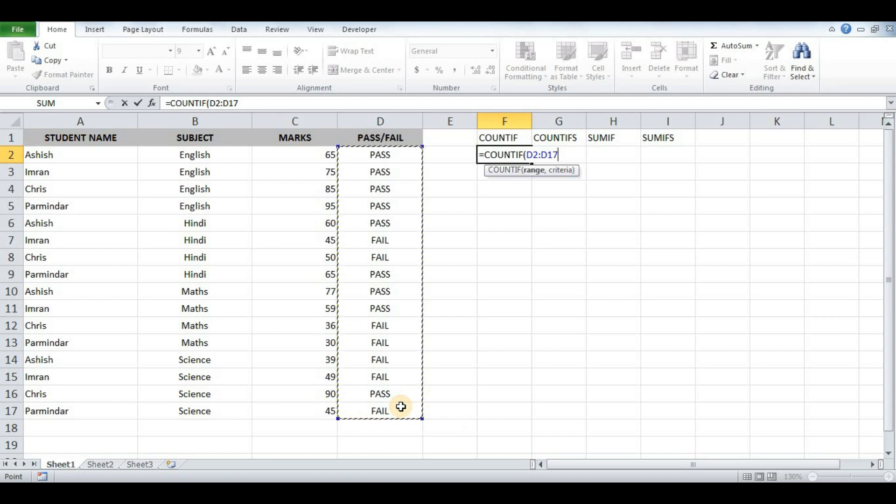
text(,)
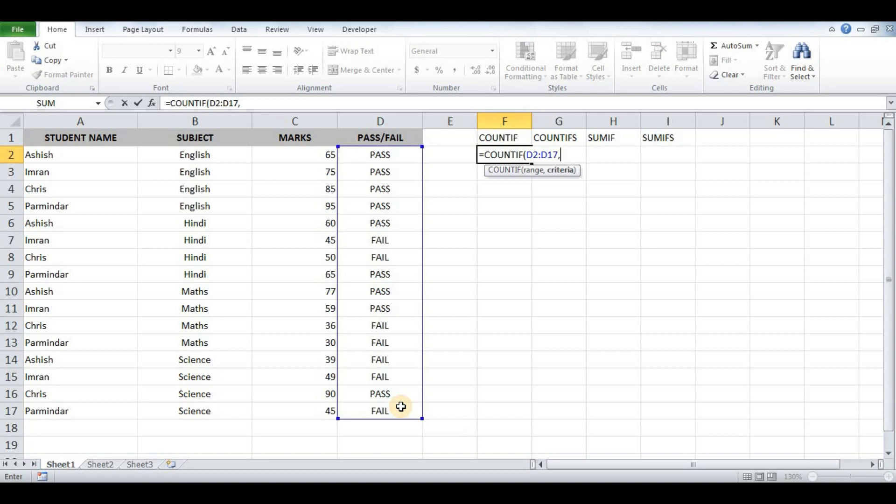
text("PASS"))
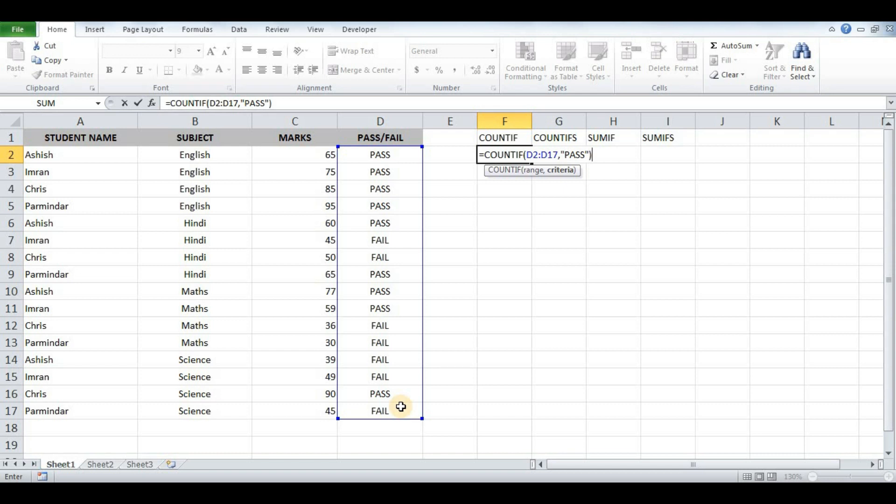
key(Return)
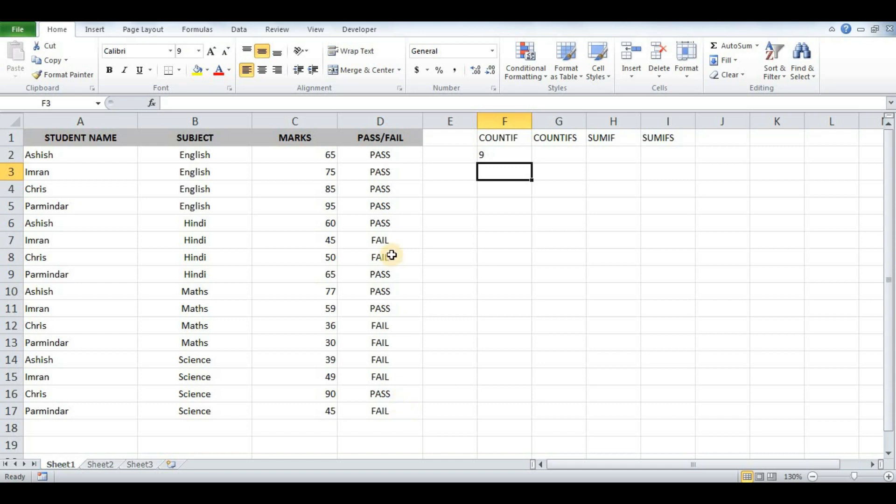
drag(398, 155, 406, 409)
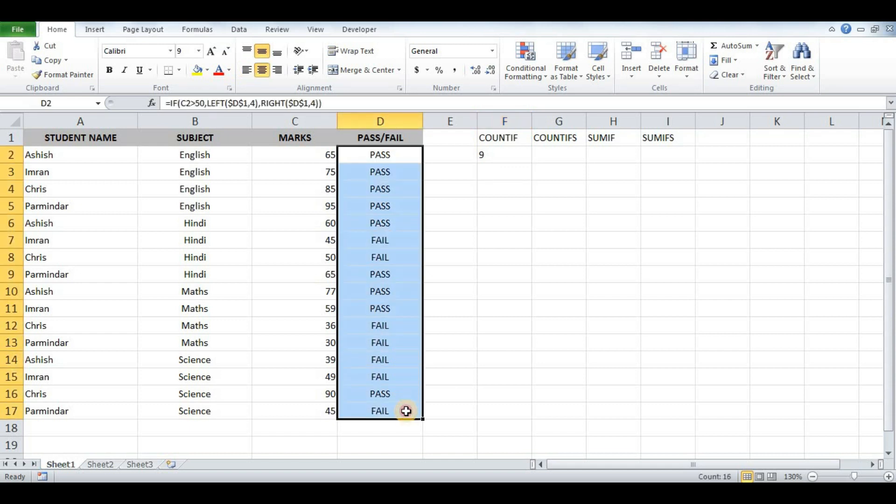
click(510, 156)
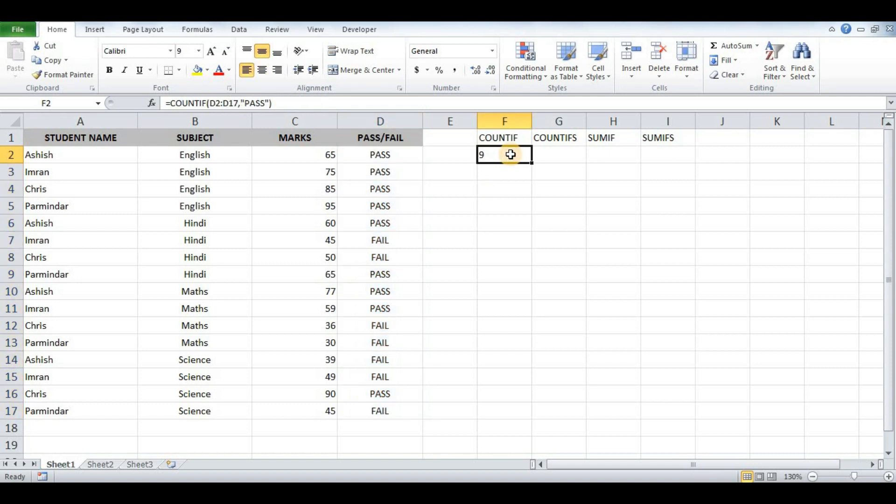
key(Right)
key(Up)
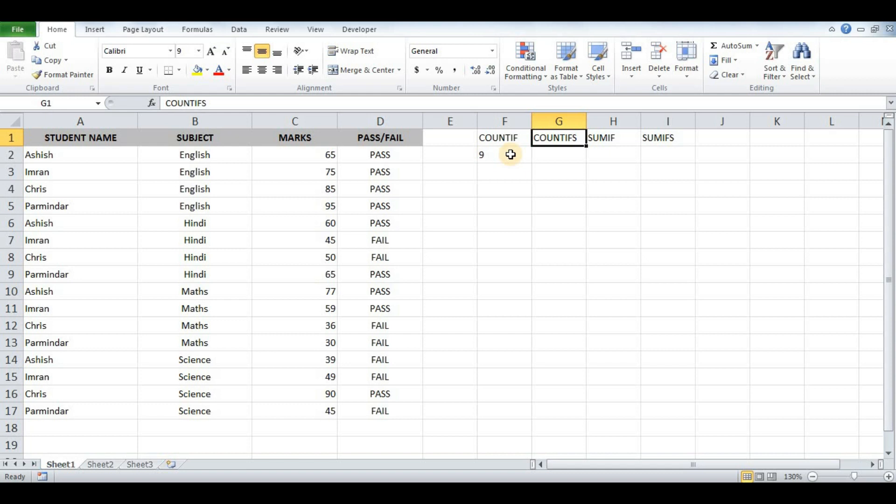
click(510, 155)
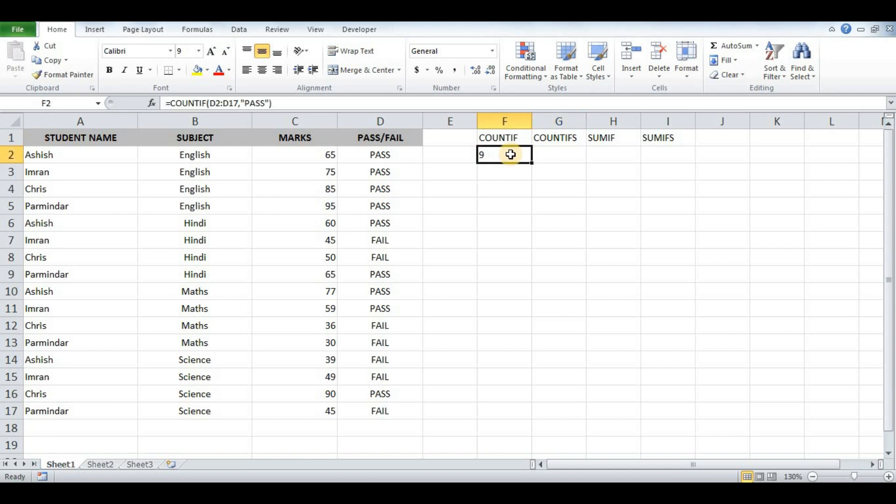
click(313, 104)
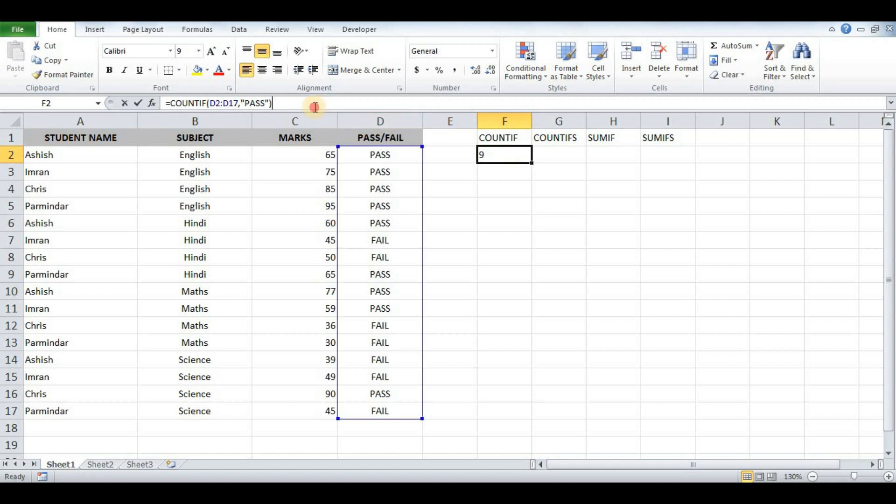
Step: Copy F2's formula into G2 and change it to =COUNTIFS(D2:D17,"PASS"), giving 9
drag(314, 103, 168, 100)
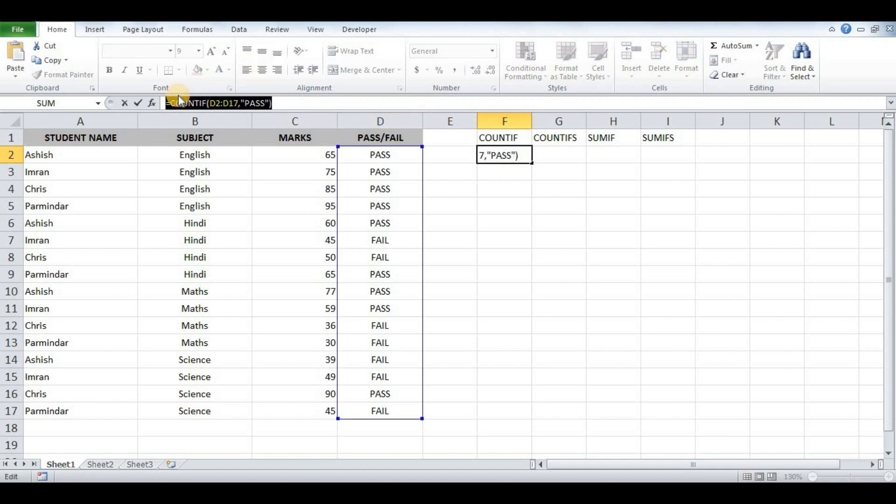
text(=)
click(567, 154)
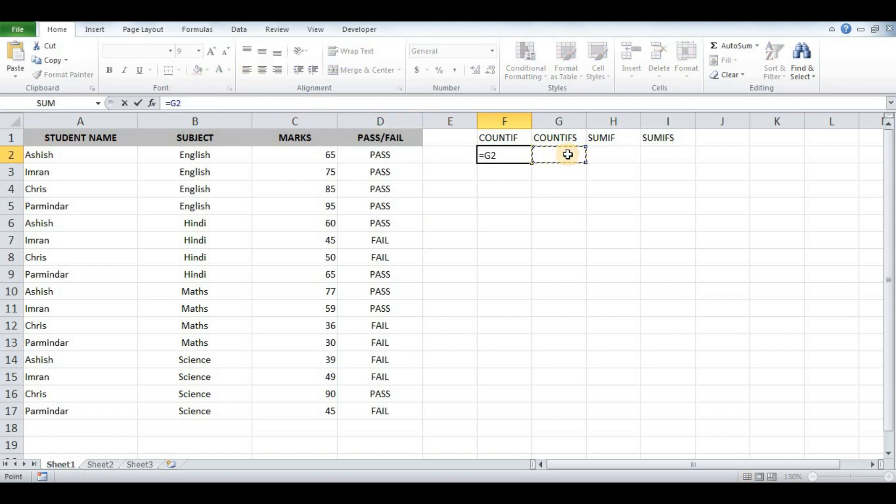
key(Escape)
click(568, 155)
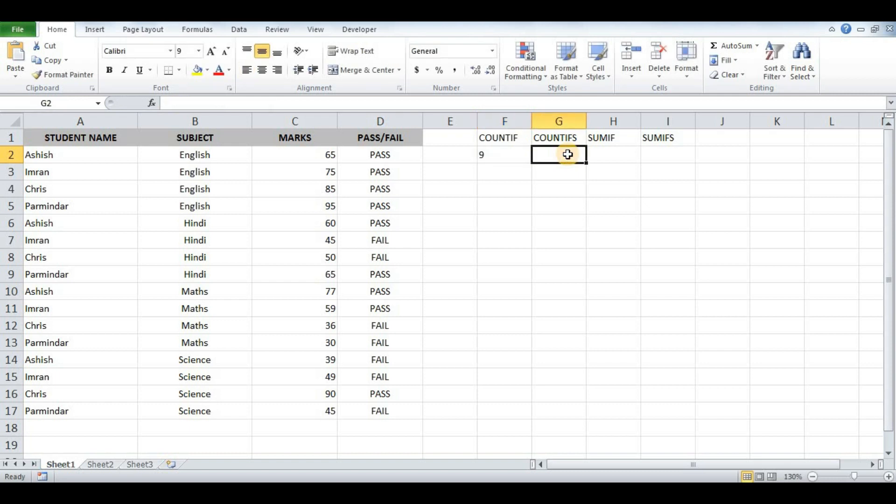
double_click(567, 155)
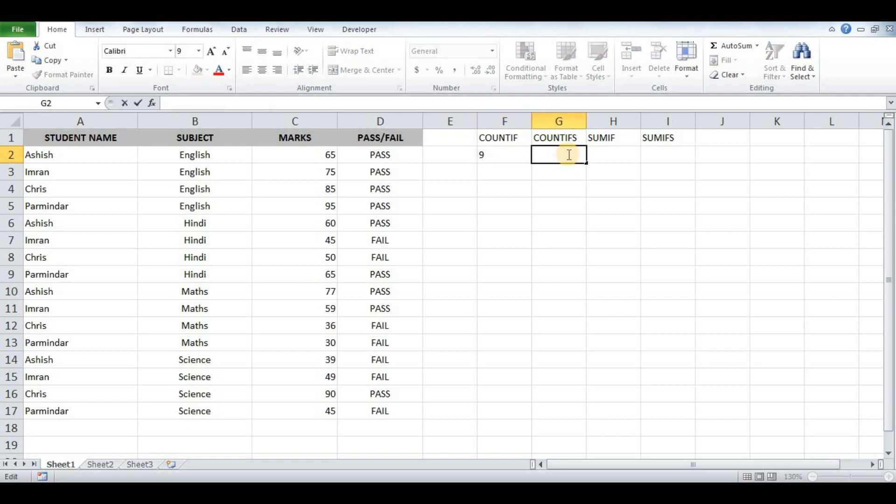
key(ctrl+v)
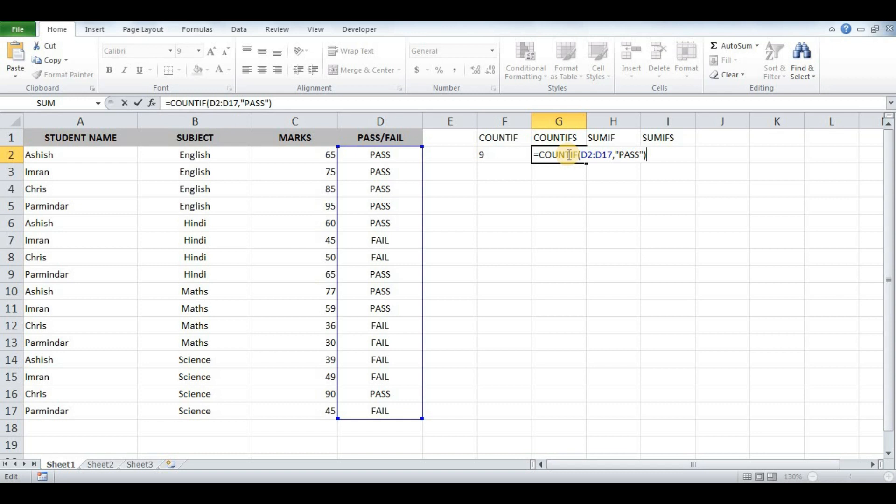
click(578, 154)
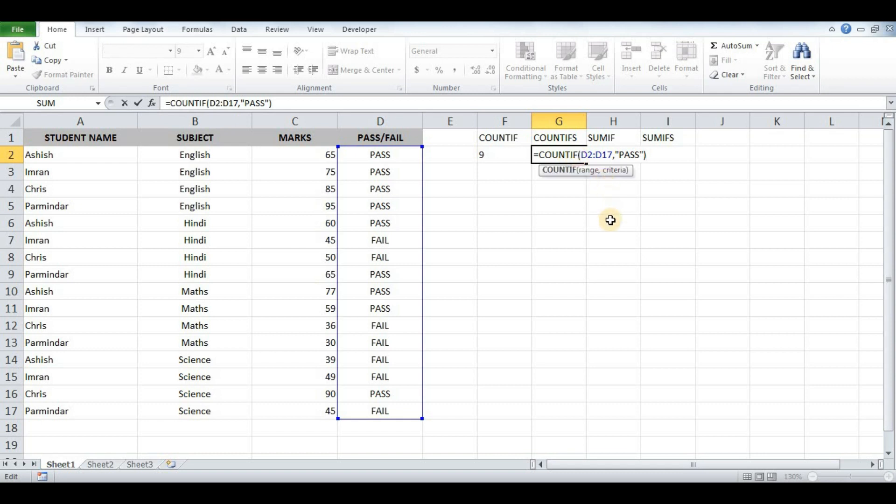
text(S)
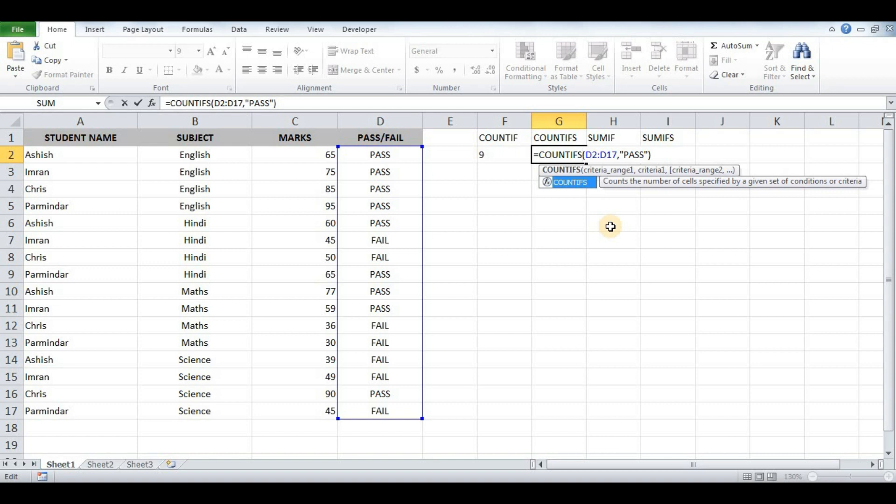
key(Return)
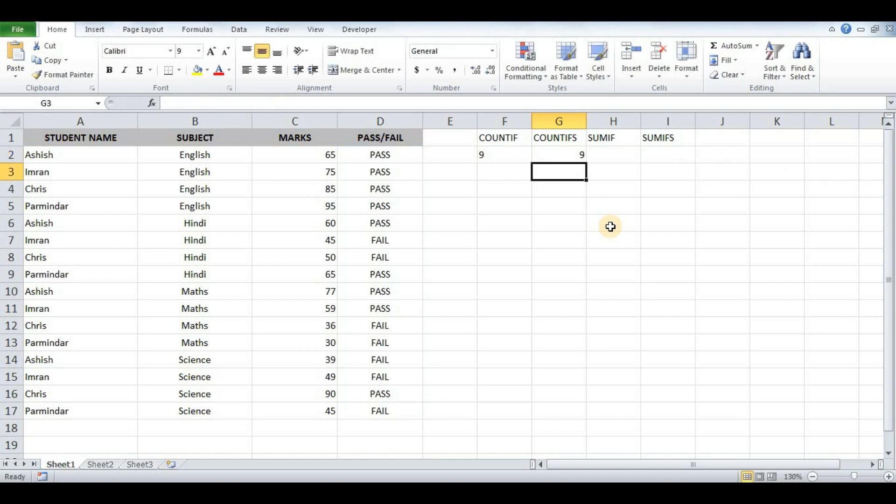
key(Up)
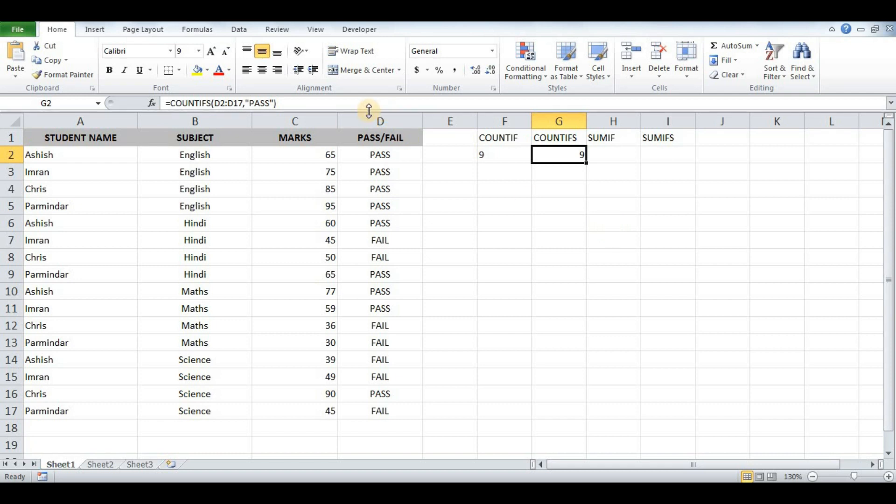
Step: Add the criterion B2:B17 = "English" to G2's COUNTIFS formula, giving 4
click(273, 103)
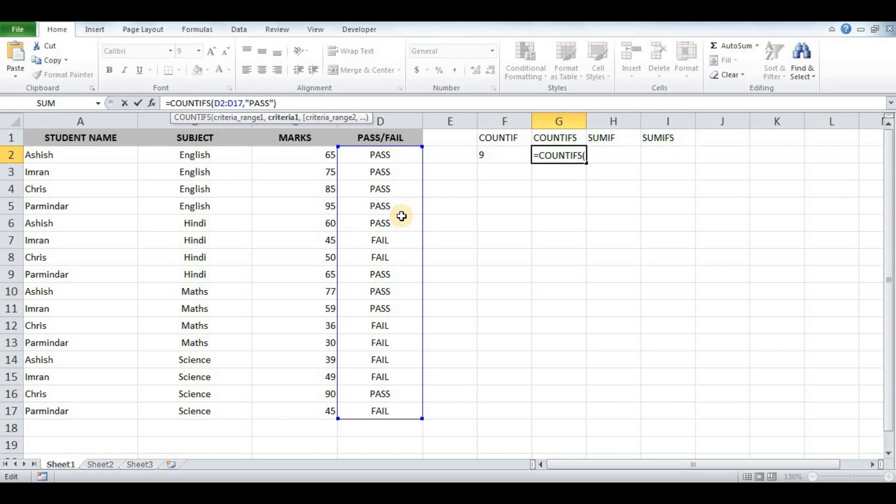
text(,)
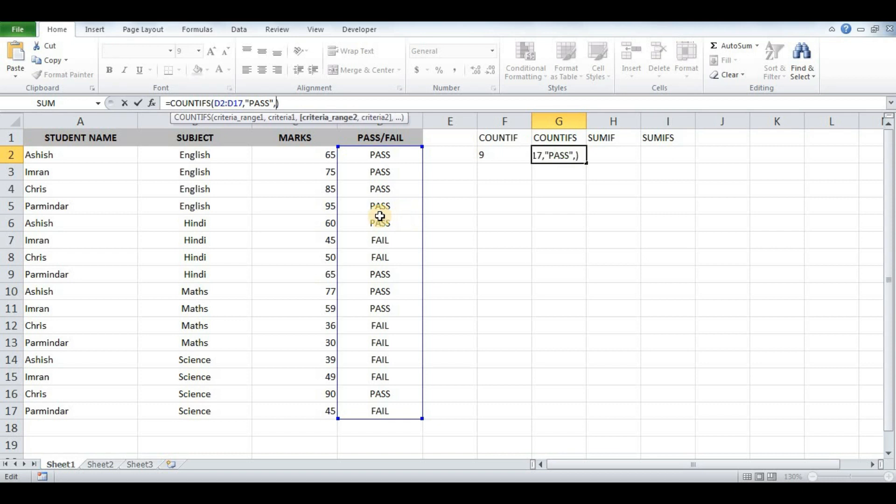
drag(230, 155, 214, 407)
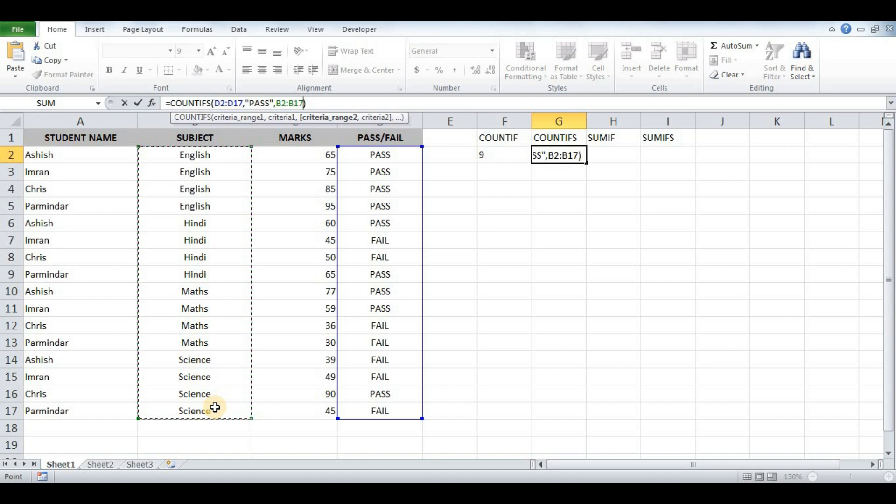
text(,")
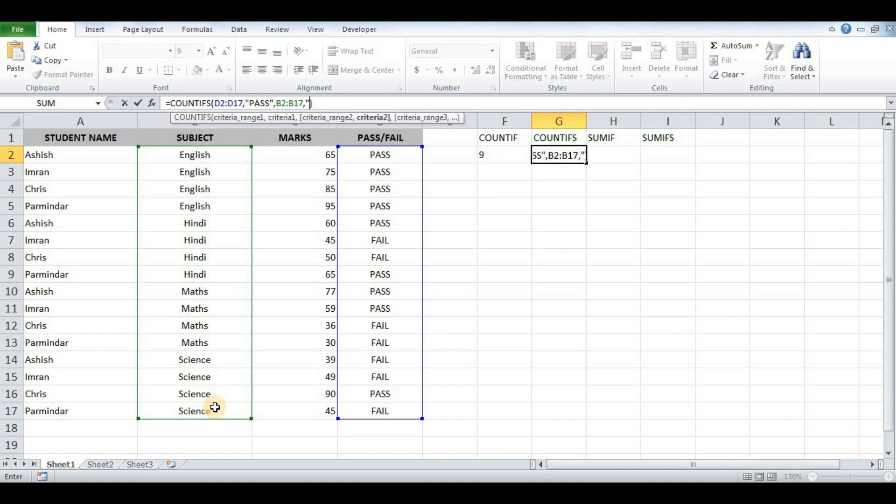
text(English")
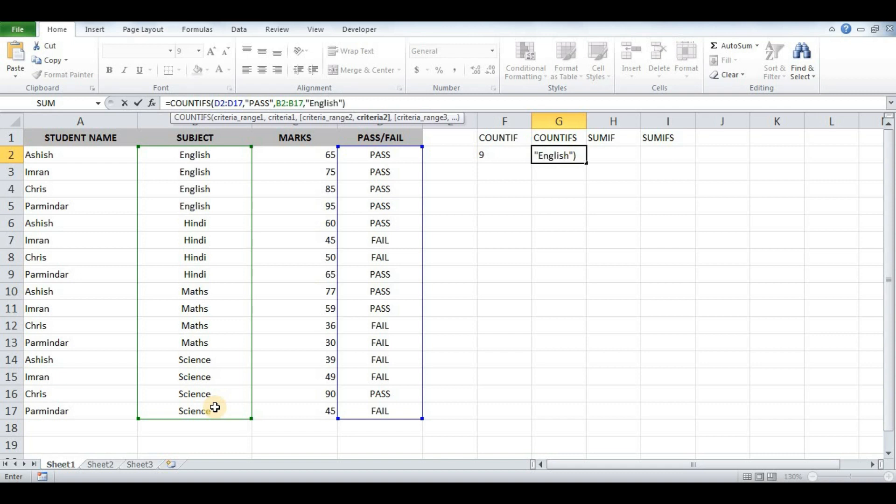
text())
key(Return)
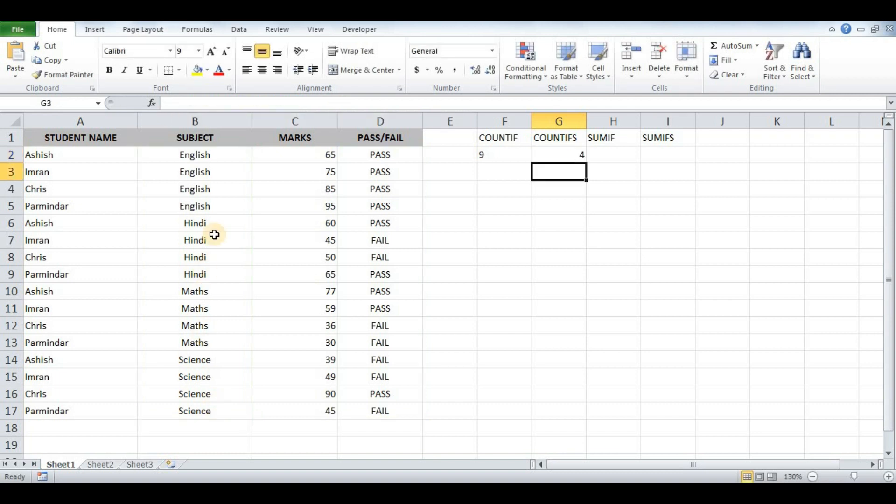
drag(231, 155, 232, 206)
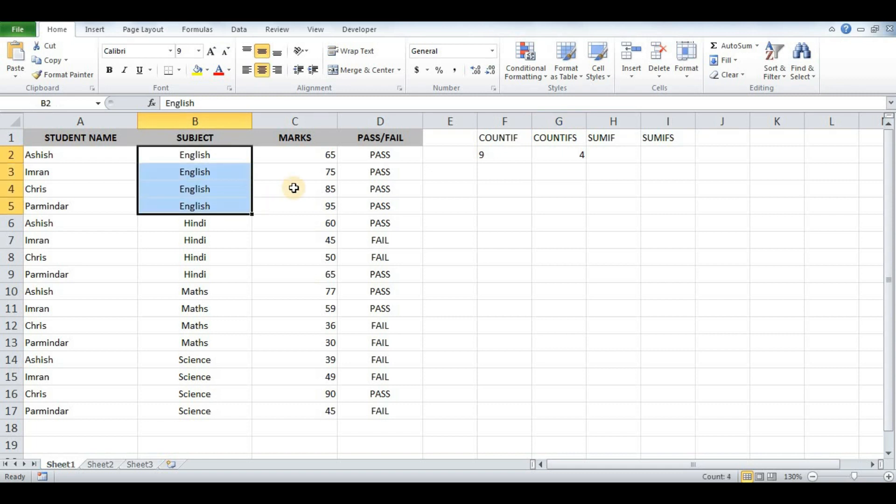
drag(353, 151, 354, 202)
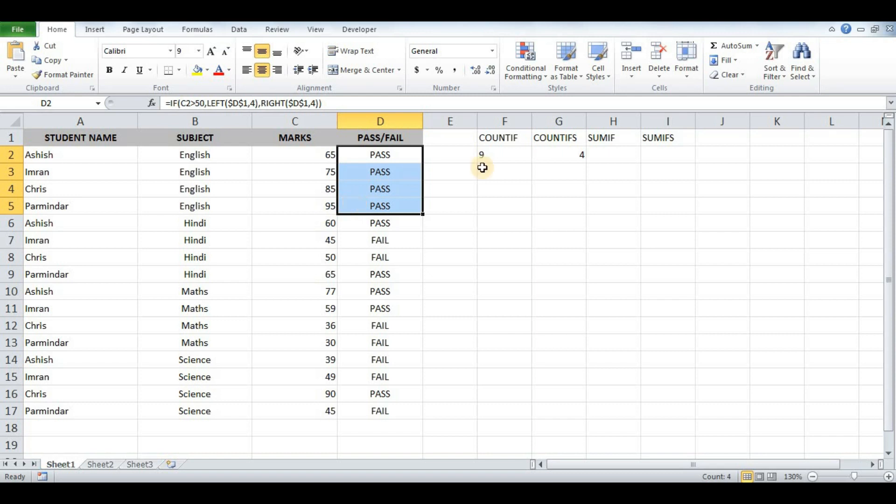
click(552, 156)
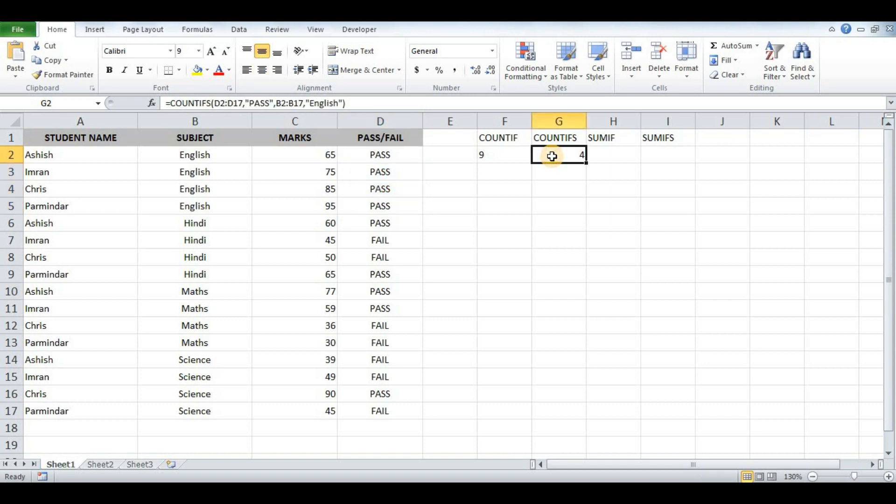
Step: Change G2's COUNTIFS subject criterion from "English" to "Hindi", giving 2
double_click(553, 156)
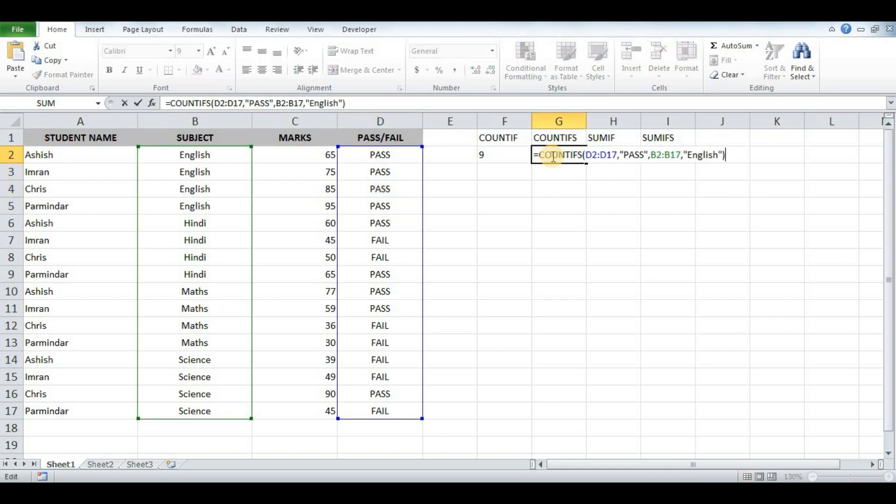
key(Left)
key(Left)
key(shift+Left)
key(shift+Left)
key(shift+Left)
key(shift+Left)
key(shift+Left)
key(shift+Left)
key(shift+Left)
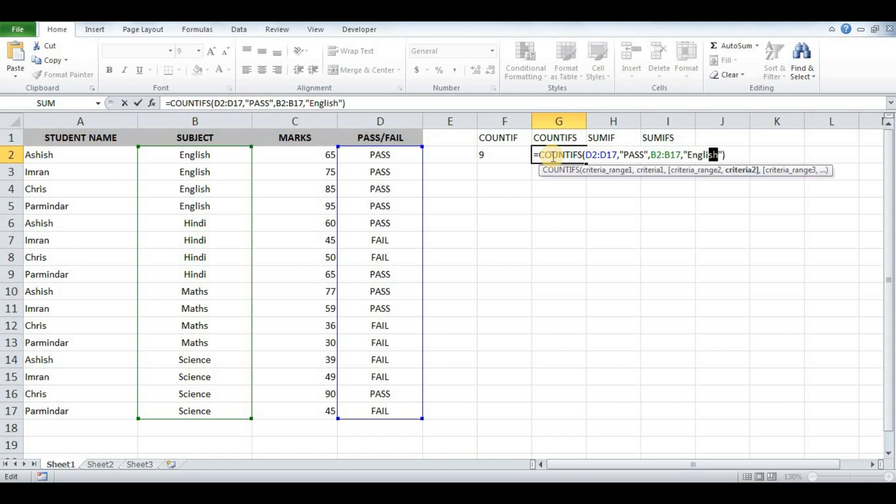
text(Hindi)
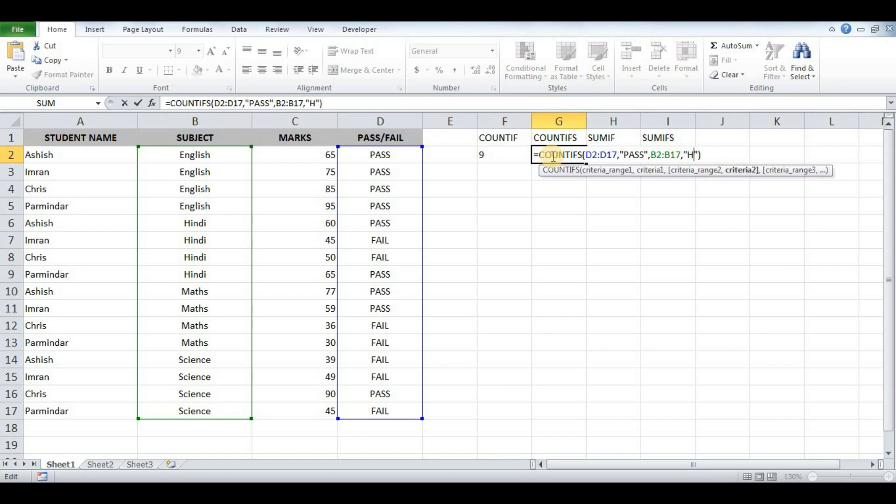
key(ctrl+Return)
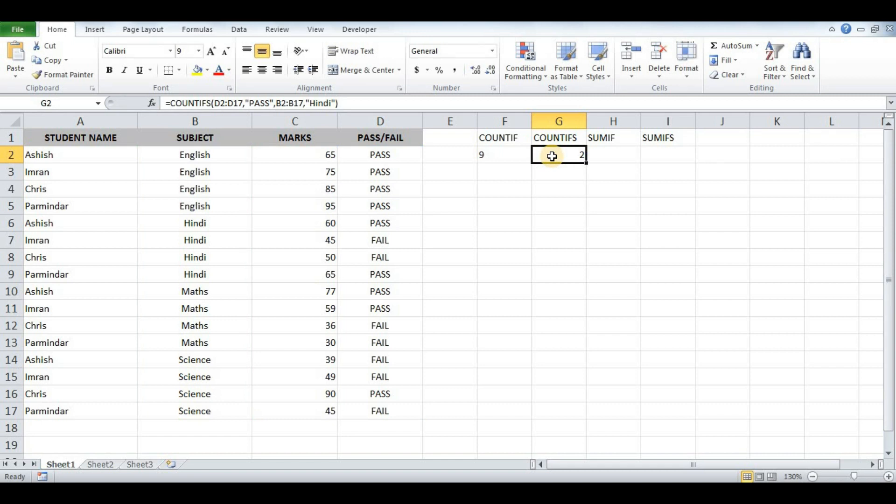
Step: Verify the result against the Hindi rows in B6:B9 and their PASS/FAIL values in D6:D9
drag(220, 223, 220, 270)
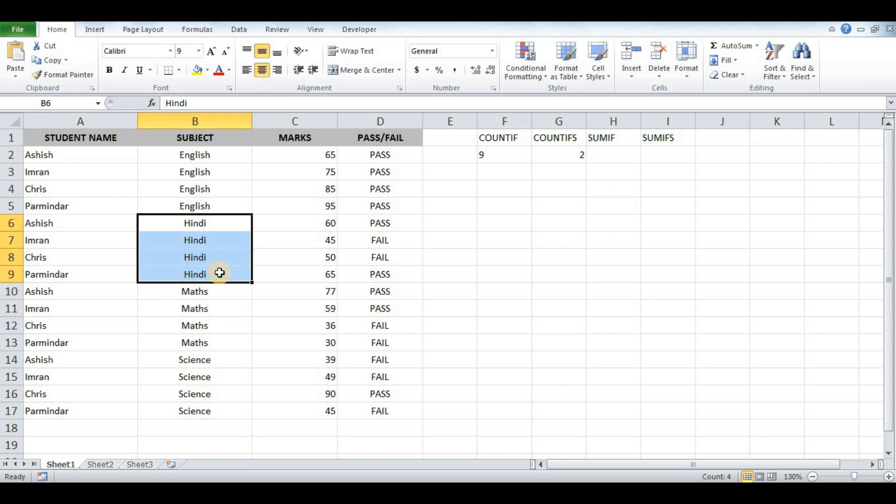
drag(356, 223, 358, 272)
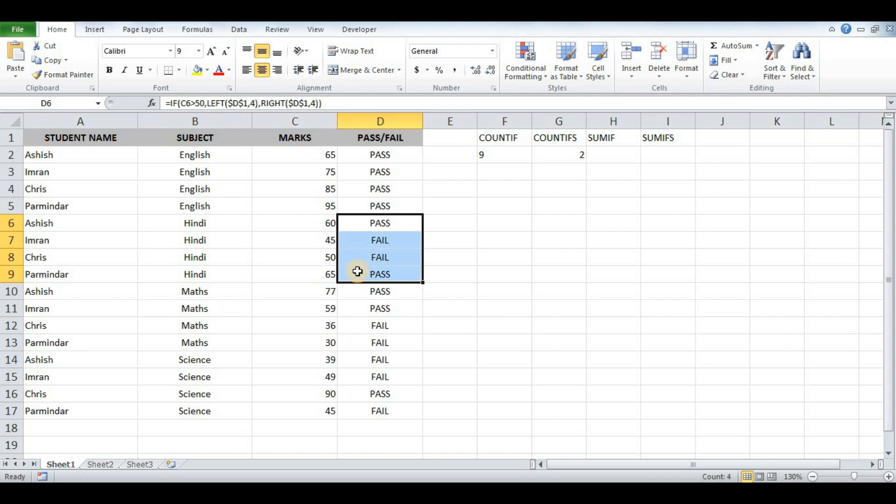
click(553, 156)
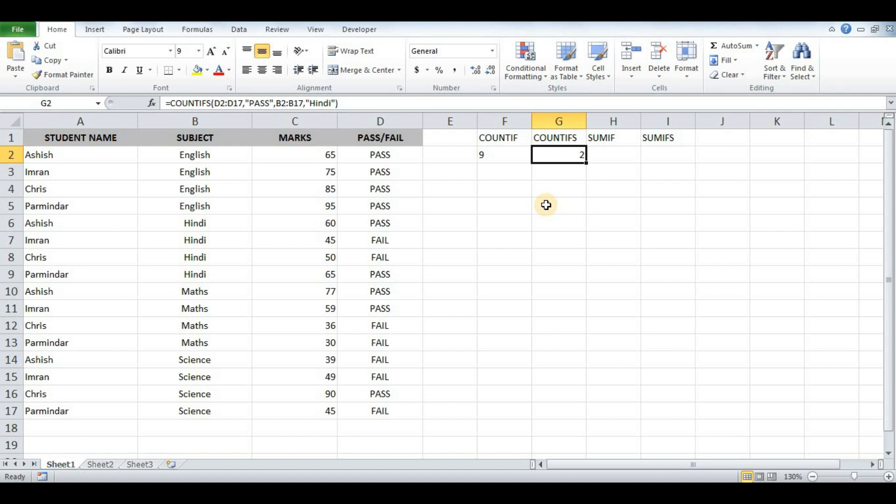
Step: In H2, SUMIF the marks C2:C17 where A2:A17 matches the first student's name, giving 241
key(Right)
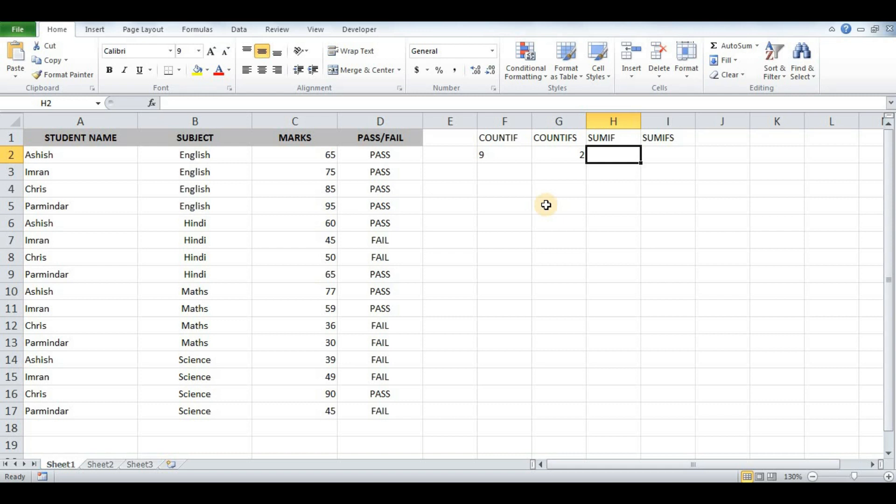
text(=)
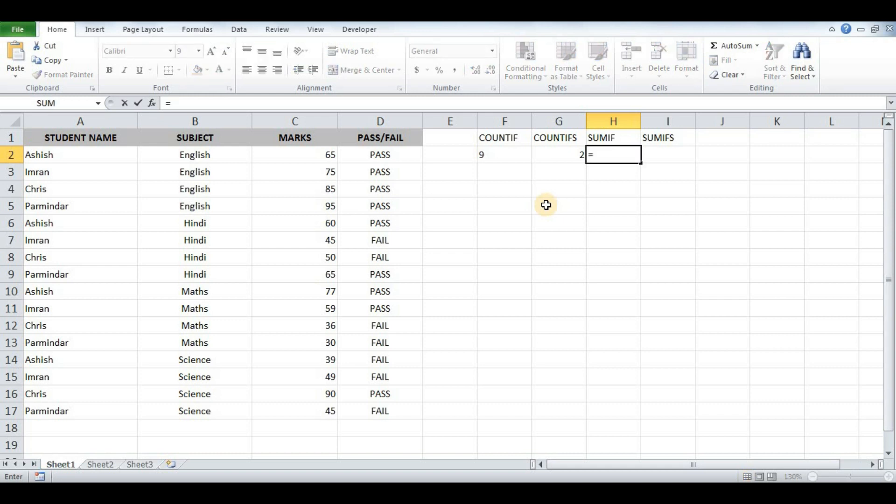
text(SUM)
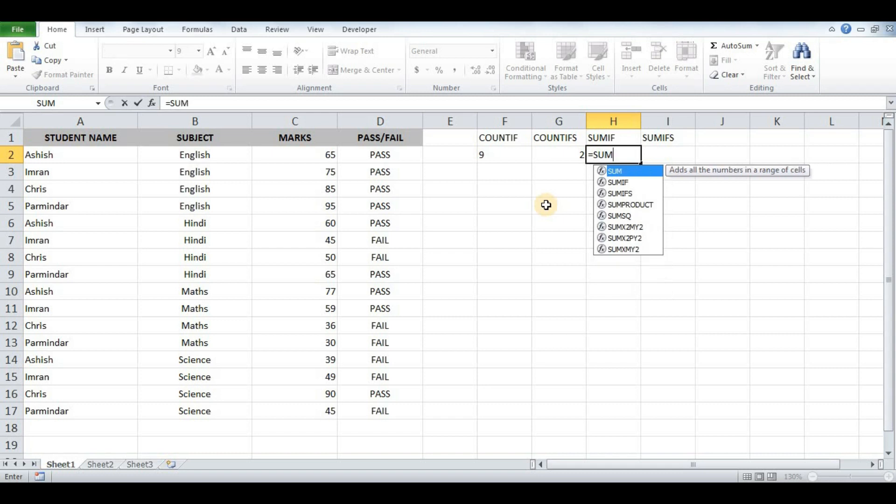
text(IF()
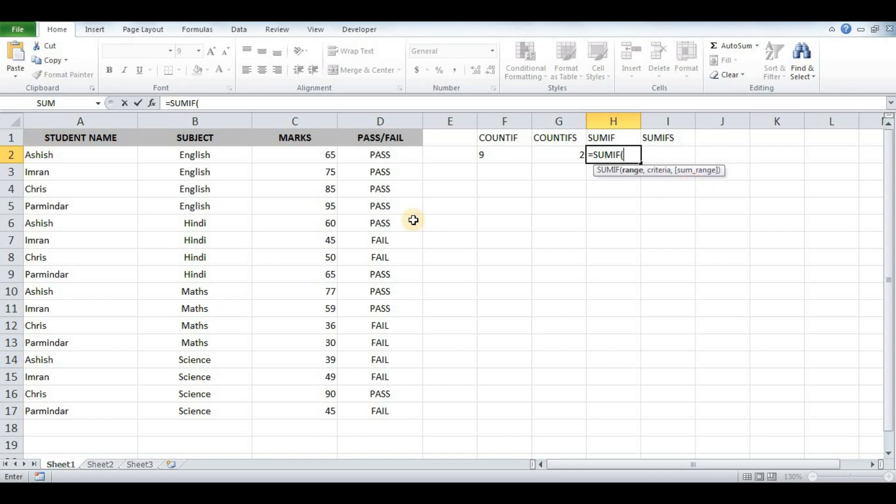
drag(101, 157, 99, 409)
text(,")
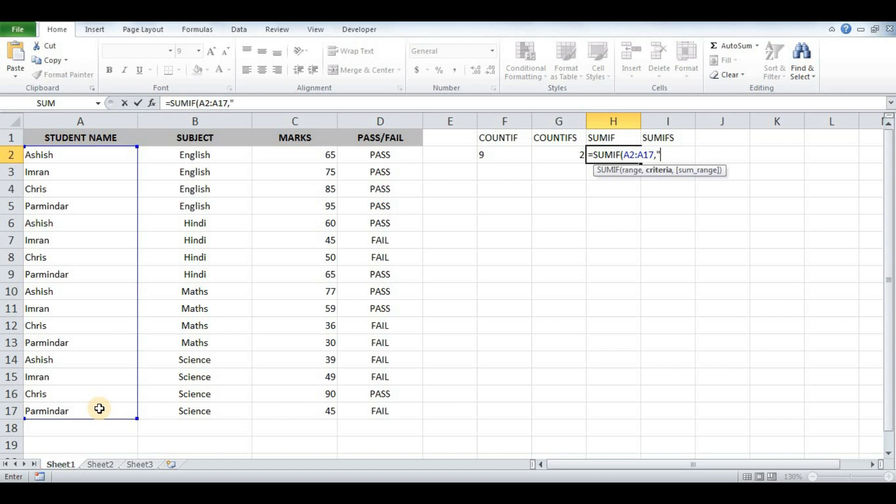
text(a)
key(BackSpace)
text(Ashish",)
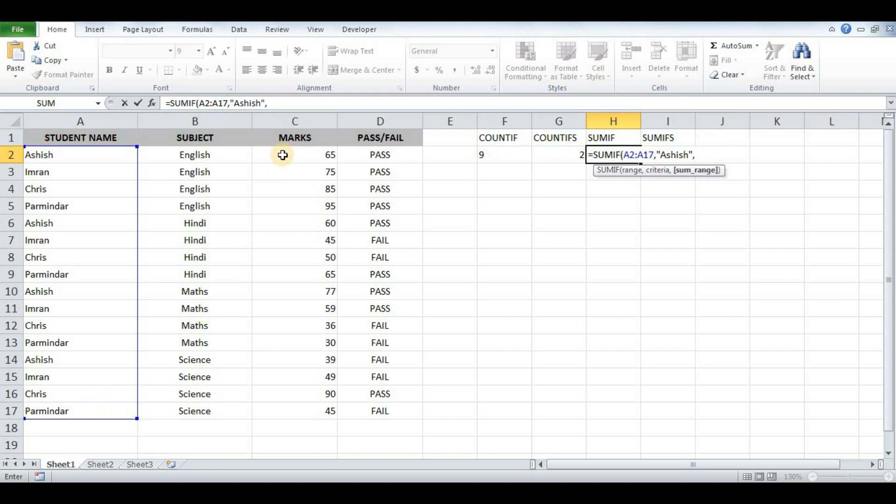
drag(282, 155, 281, 403)
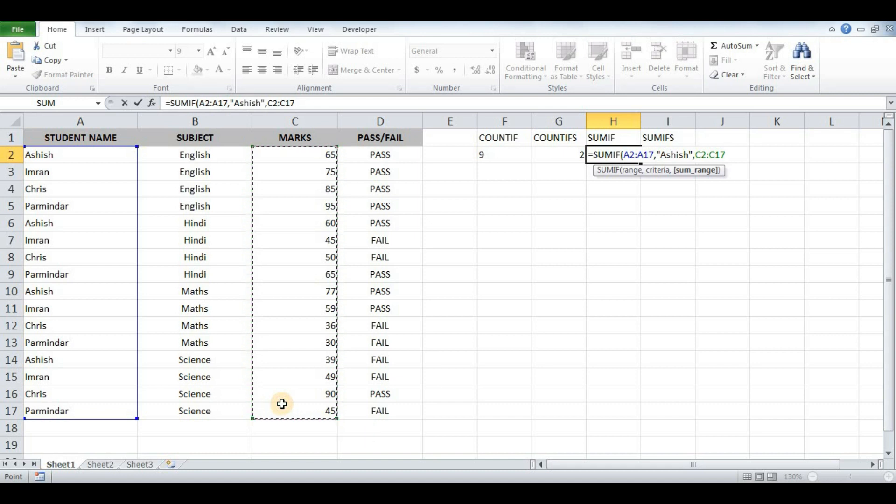
text())
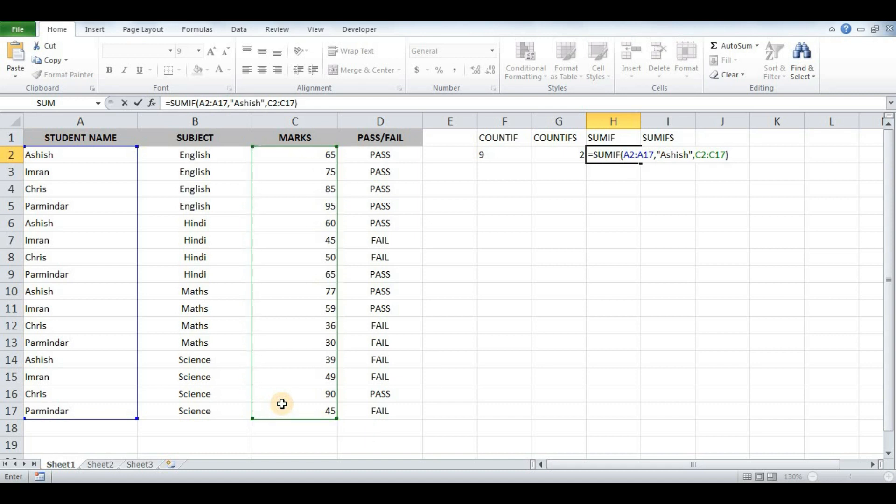
key(Return)
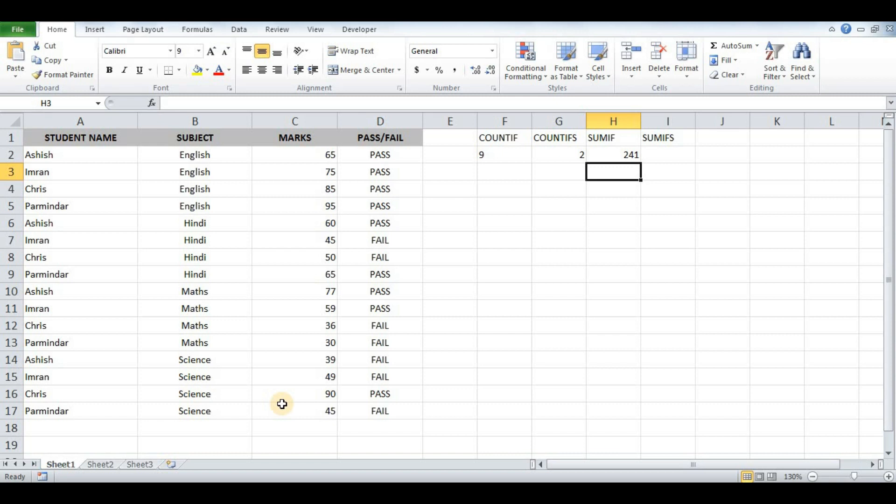
Step: Divide the SUMIF formula in H2 by 400
key(Up)
key(F2)
text(/400)
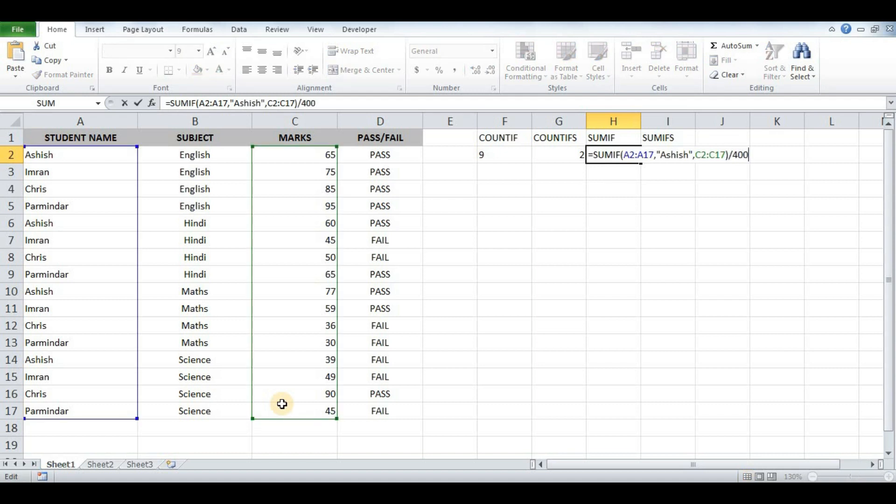
key(Return)
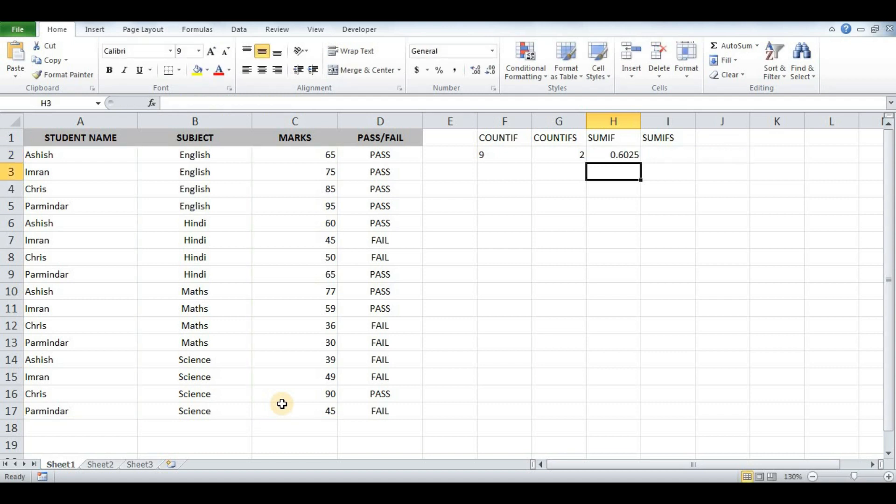
Step: Format H2 as Percentage so it shows 60.25%
key(Up)
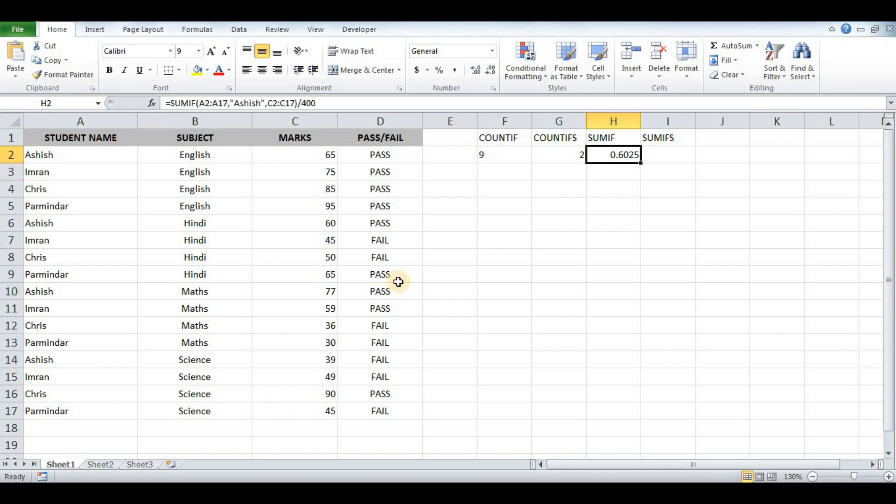
click(492, 52)
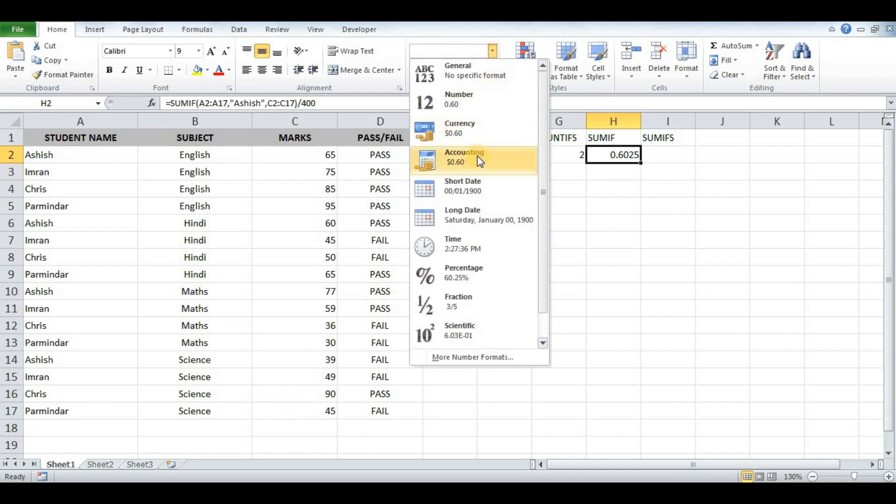
click(464, 273)
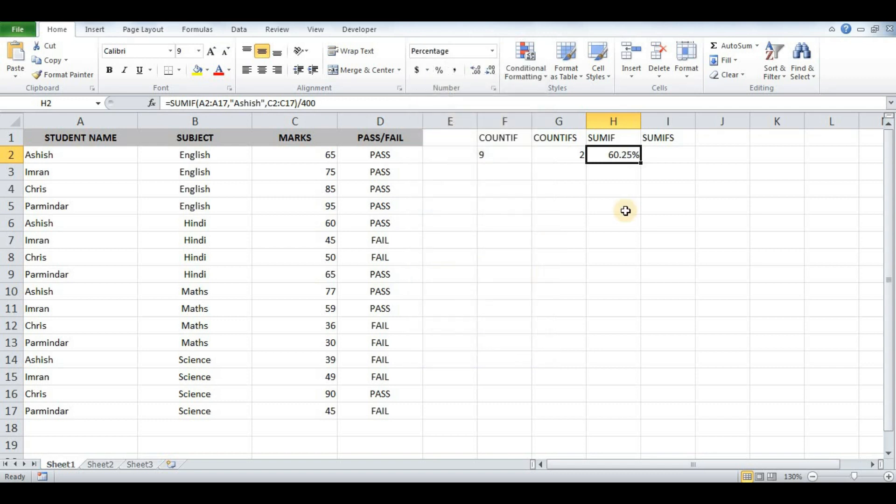
key(Right)
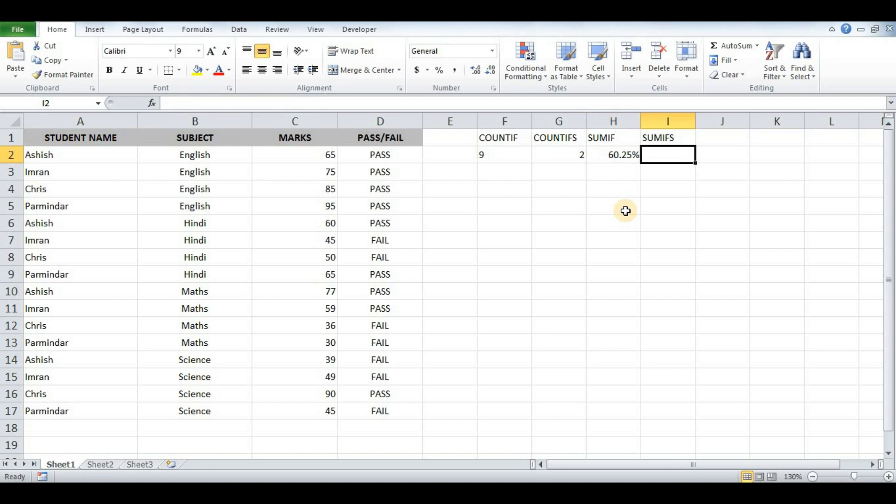
Step: In I2, SUMIFS marks C2:C17 for the first student (A2:A17) with "PASS" in D2:D17, giving 202
text(=)
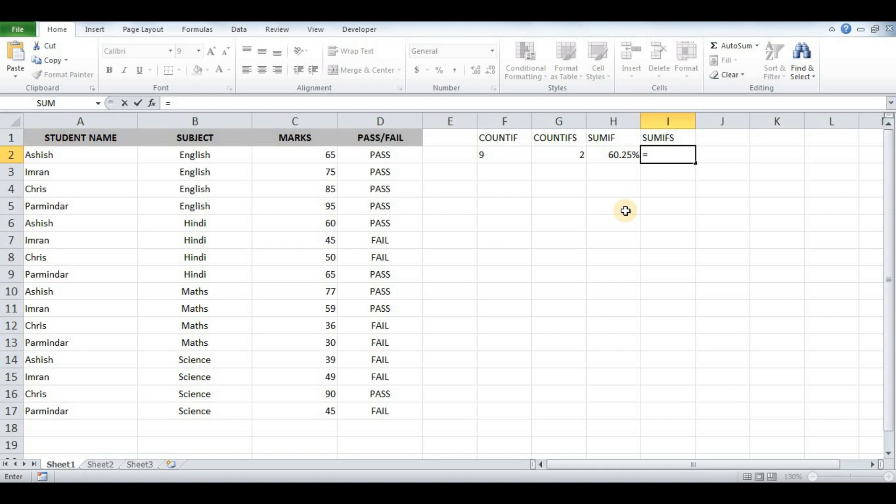
text(SUMIF)
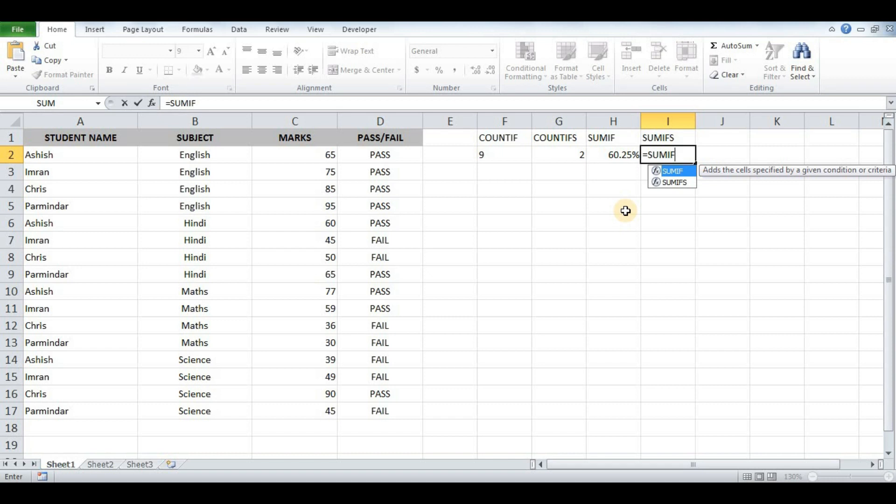
text(()
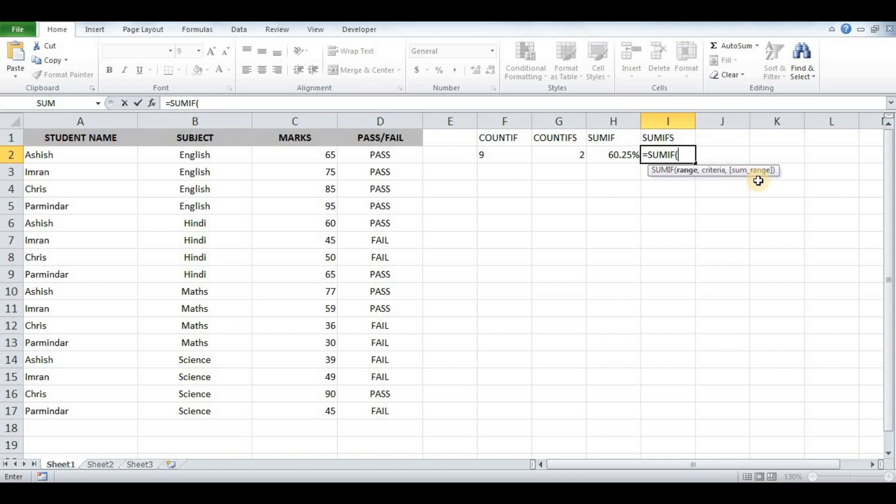
key(BackSpace)
text(S()
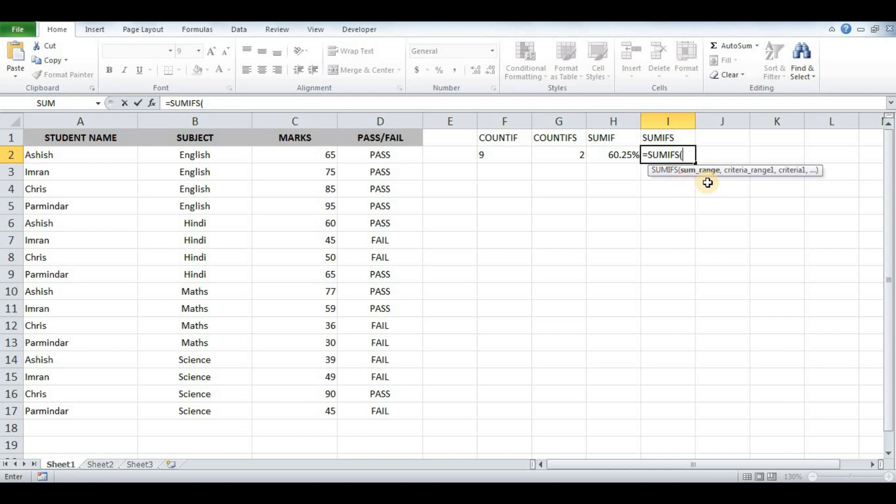
drag(300, 152, 300, 407)
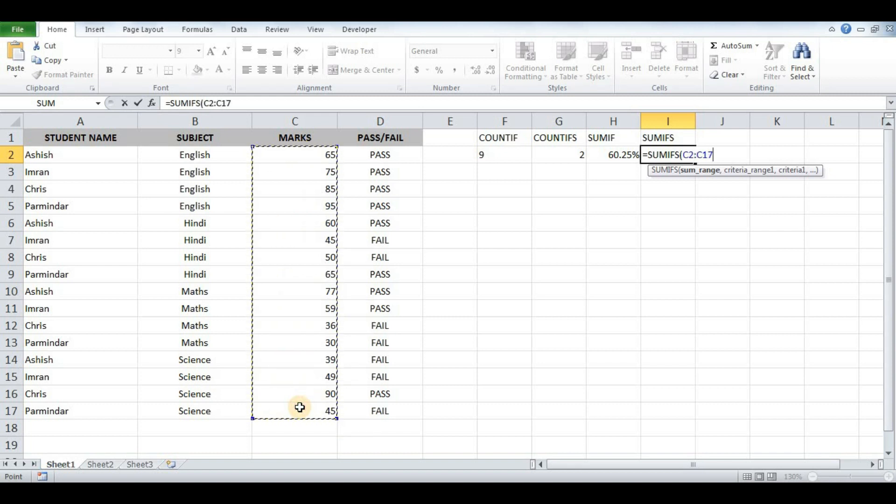
text(,)
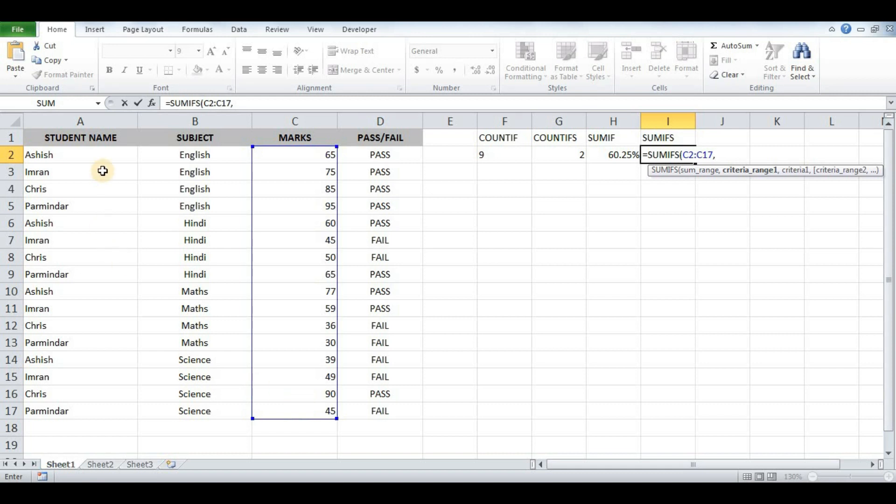
drag(109, 158, 103, 408)
text(,")
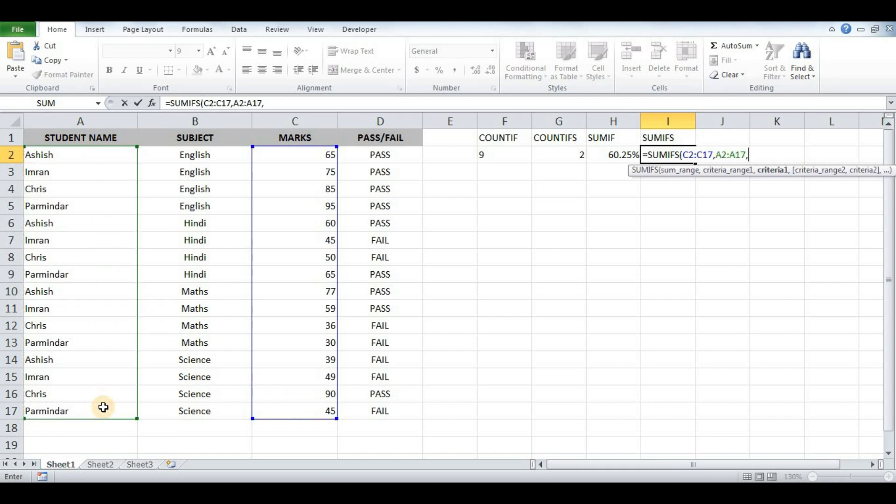
text(Ashish")
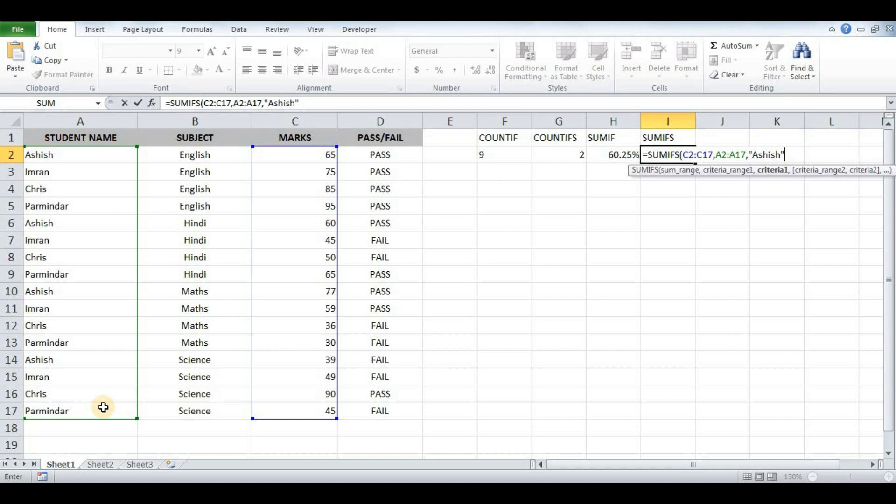
text(,)
drag(399, 154, 400, 408)
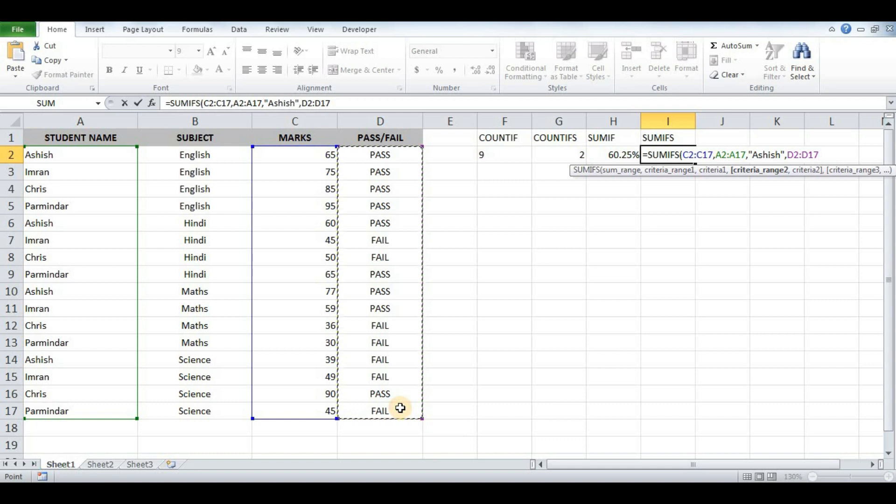
text(,"PASS")
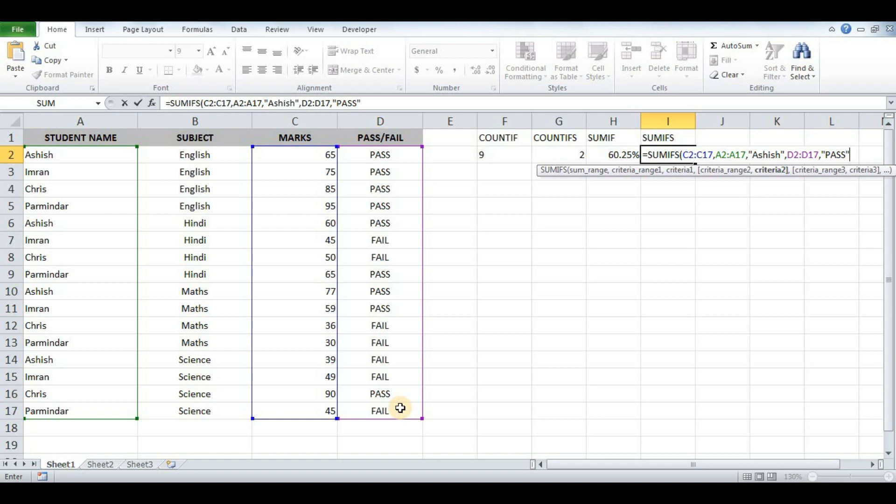
text())
key(Return)
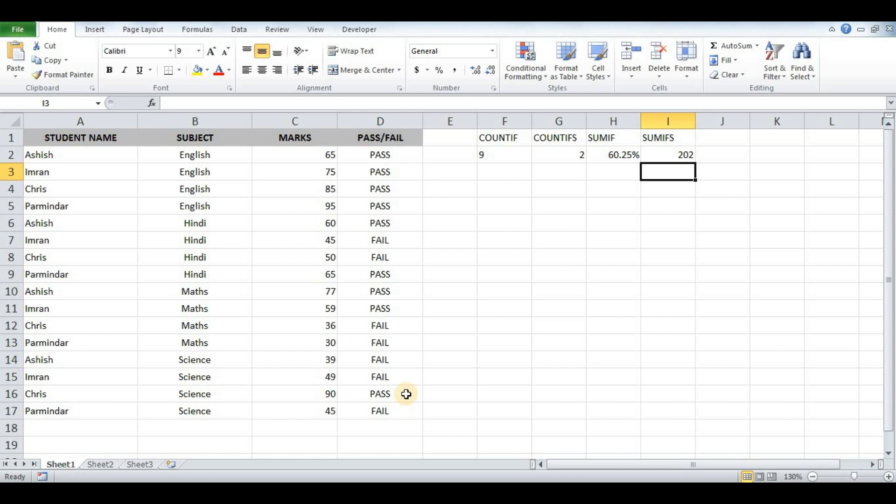
drag(504, 136, 673, 135)
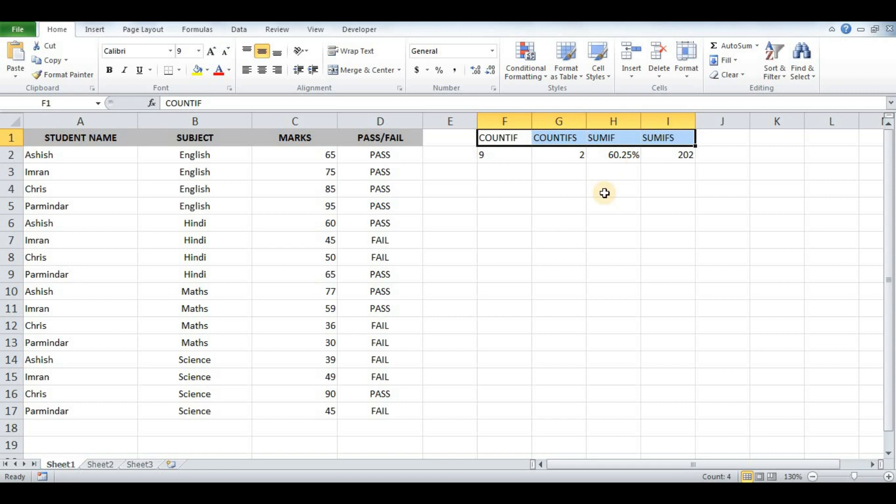
key(ctrl+Home)
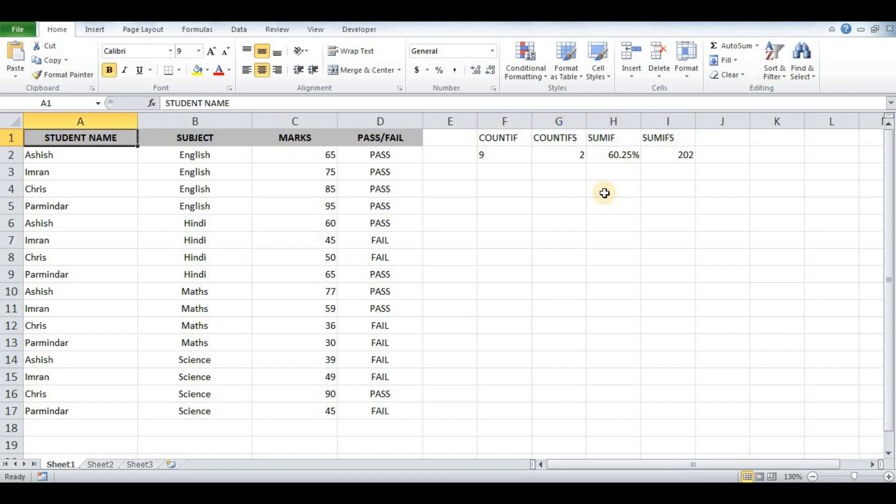